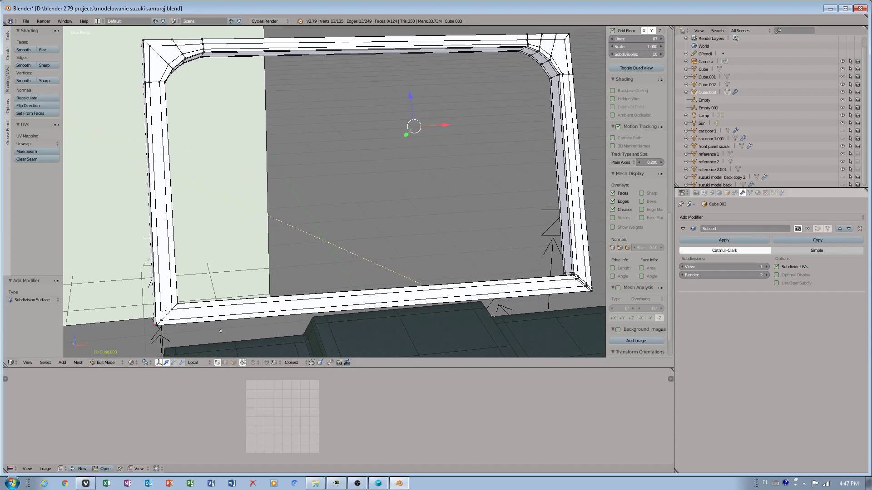
Step: Knife-cut diagonally through the side post and the bottom bar, close to each side of the window frame's lower corner
scroll(202, 274, "up", 2)
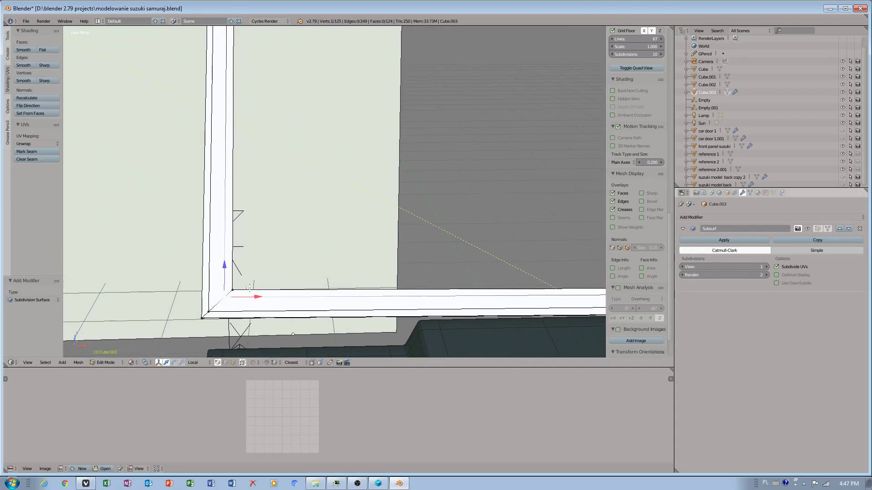
scroll(205, 296, "up", 2)
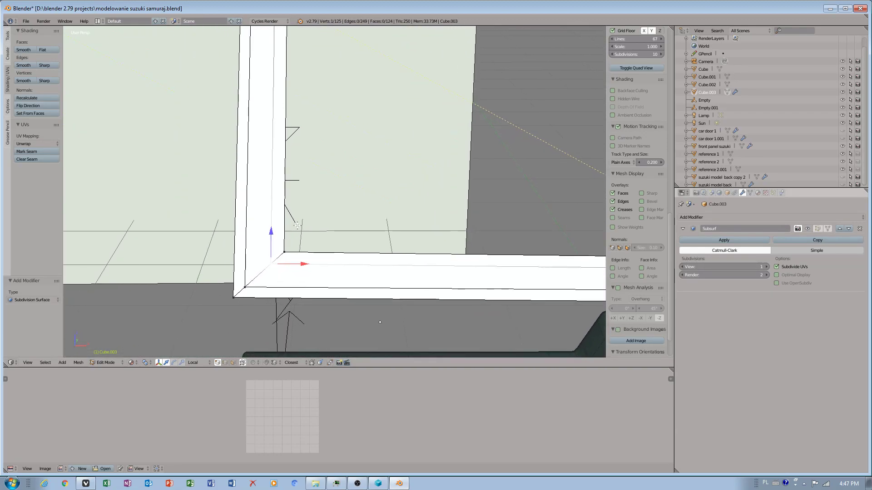
scroll(333, 202, "up", 1)
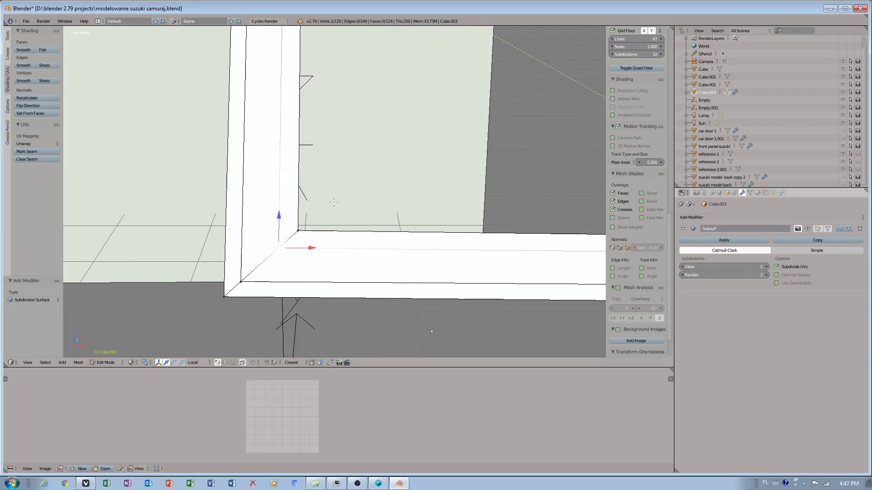
key("k")
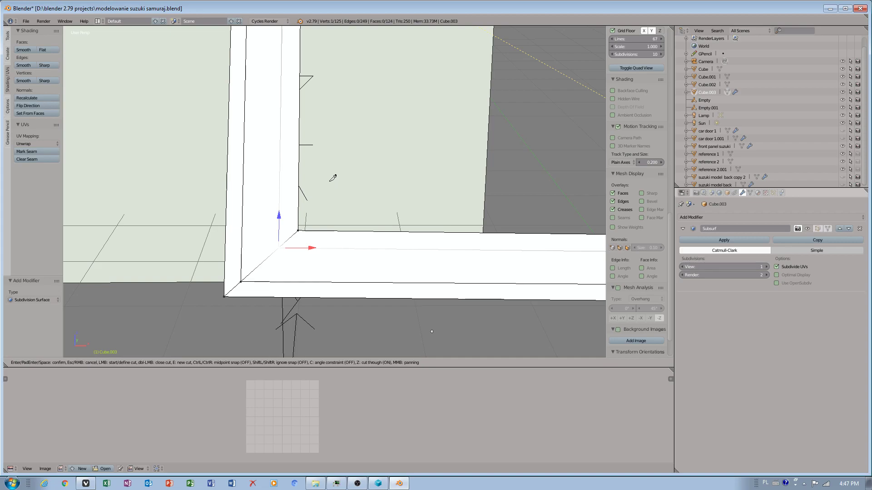
left_click(308, 202)
left_click(185, 306)
key("Return")
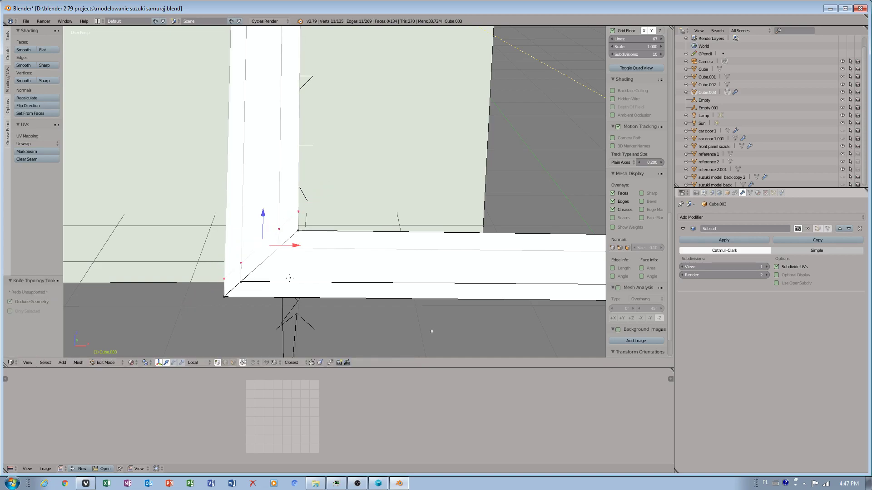
key("k")
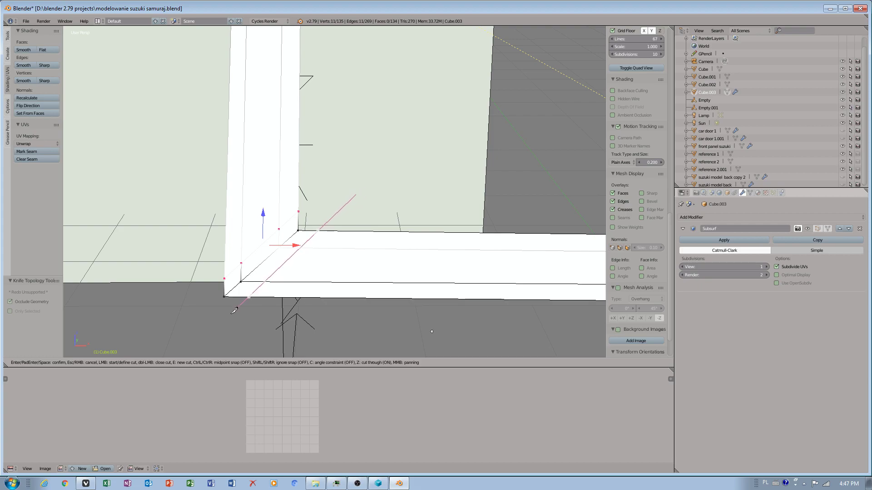
key("Return")
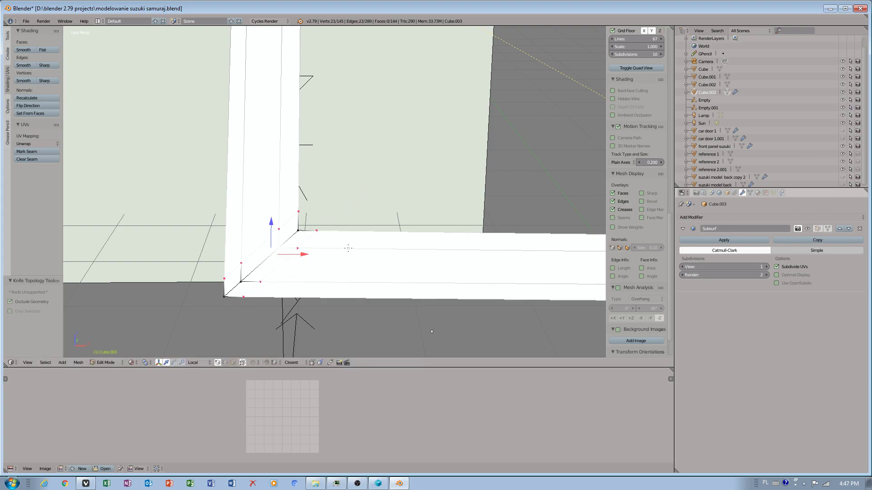
Step: Enable the Subdivision Surface modifier's Edit Mode display and examine the newly cut lower corner from several angles
left_click(817, 229)
mouse_move(334, 262)
middle_mouse_down()
mouse_move(321, 252)
mouse_move(335, 250)
middle_mouse_up()
right_click(303, 212)
middle_click_drag(303, 212, 242, 208)
key("KP_Decimal")
middle_click_drag(304, 220, 376, 187)
scroll(368, 200, "down", 5)
scroll(271, 192, "up", 5)
scroll(271, 191, "down", 5)
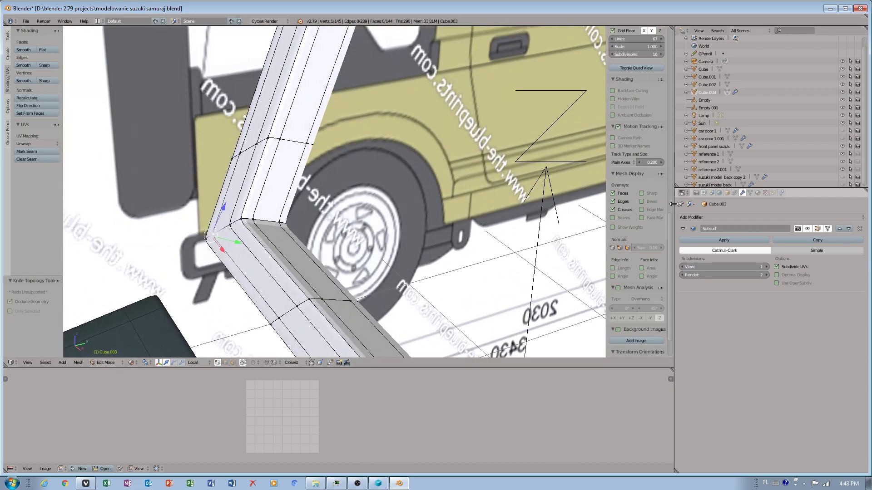
Step: Set the viewport lens to 111.7 and check the perspective on the frame's lower corner
scroll(672, 187, "up", 5)
left_click_drag(672, 188, 672, 150)
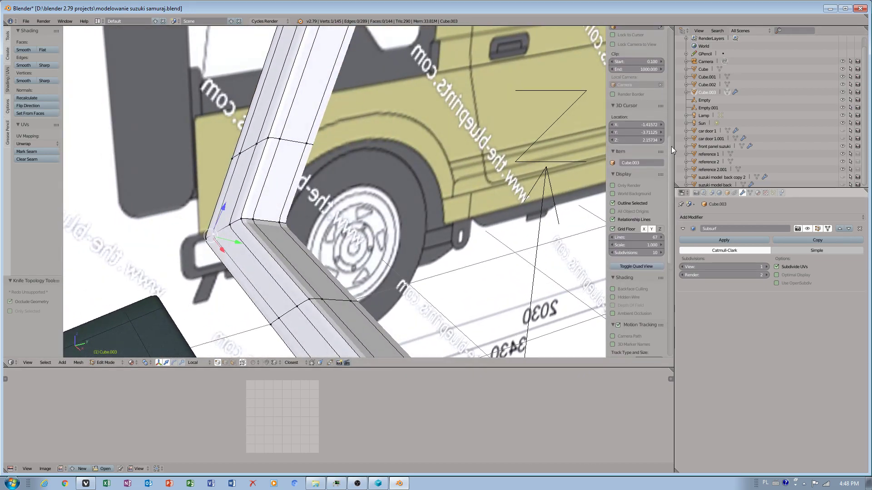
left_click_drag(671, 146, 671, 115)
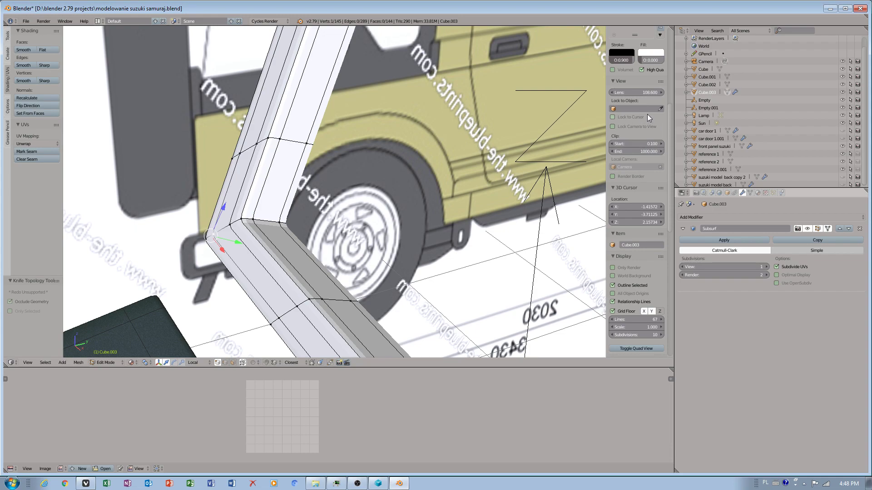
left_click_drag(631, 93, 641, 93)
middle_click_drag(352, 188, 312, 272)
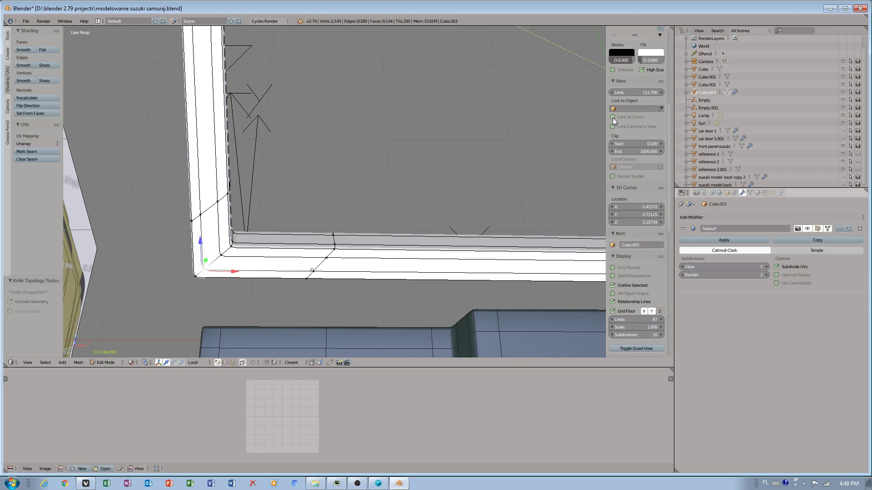
Step: Try the Lock to Cursor view option while orbiting around the frame, and turn it off again
left_click(612, 117)
middle_click_drag(390, 190, 530, 165)
left_click(613, 117)
middle_click_drag(268, 243, 245, 261)
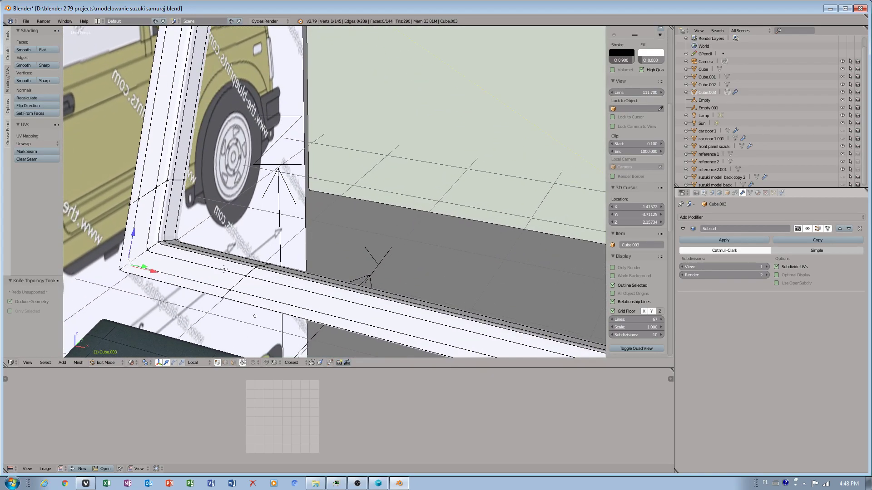
Step: Select the whole frame mesh, clear the sharp marks by vertices and shade all its faces smooth
key("a")
middle_click_drag(169, 259, 174, 252)
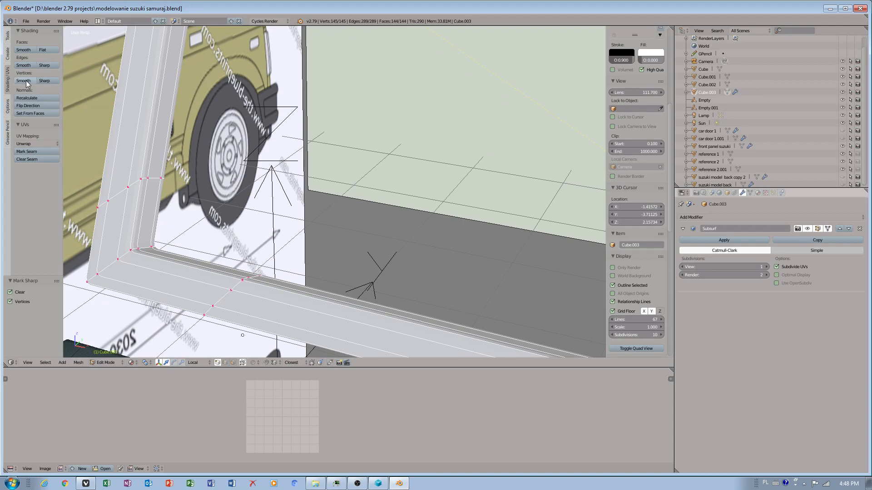
left_click(25, 50)
middle_click_drag(136, 190, 189, 375)
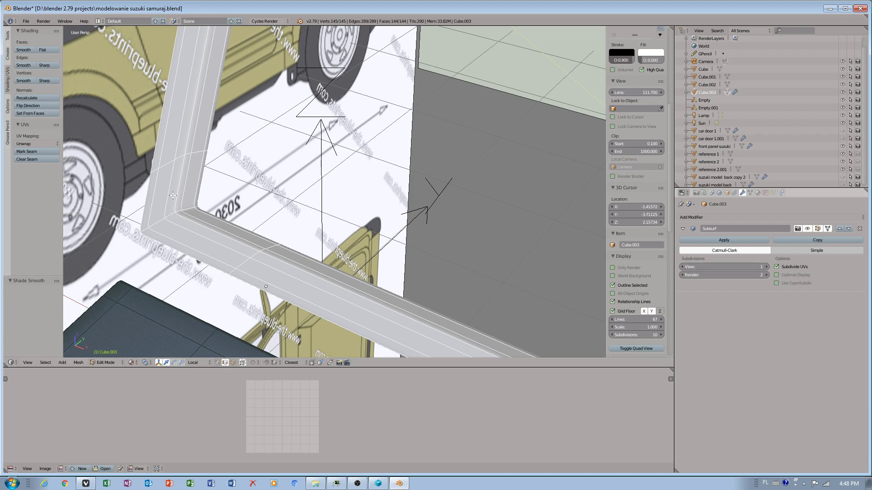
Step: Select an inner edge at the frame's lower corner and examine the smoothed frame from the other side
right_click(183, 216)
right_click(250, 246)
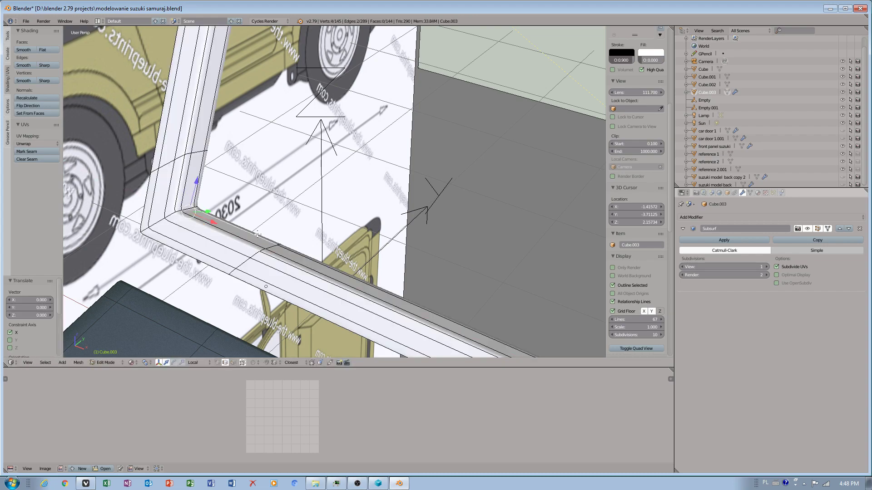
right_click(231, 235)
middle_click_drag(231, 235, 216, 121)
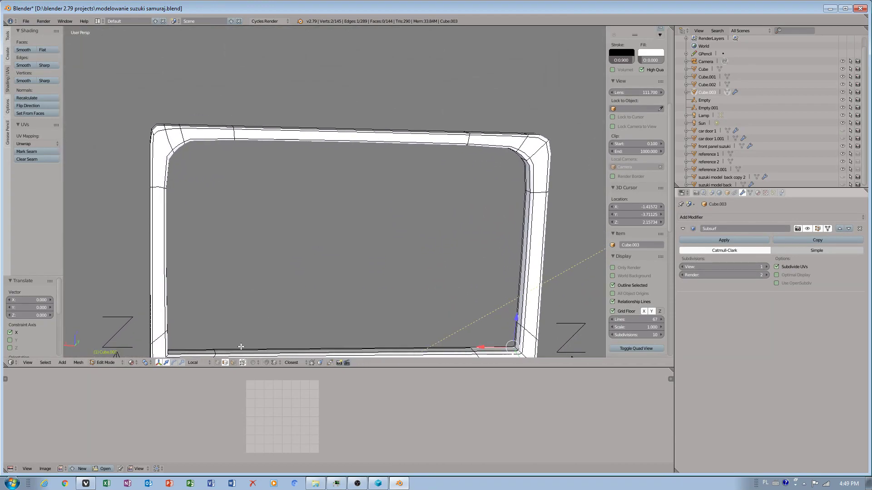
Step: Turn off the Subdivision Surface display in Edit Mode and allow selection through hidden geometry
left_click(817, 228)
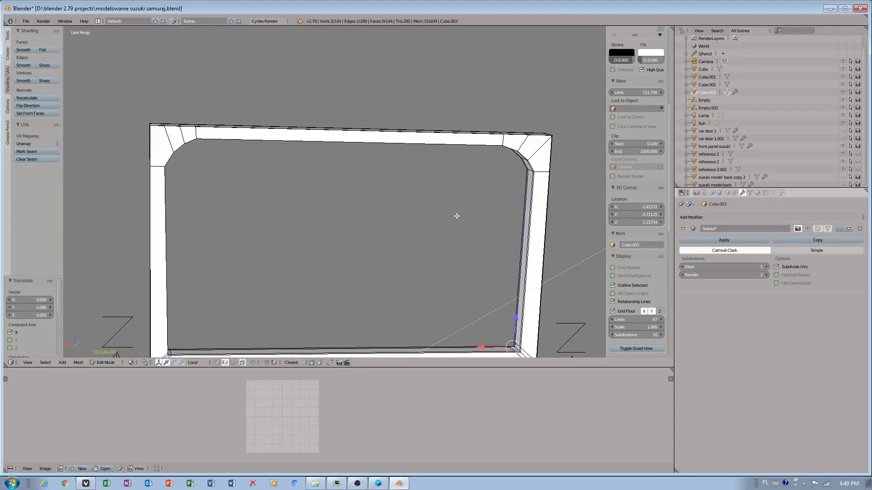
middle_click_drag(198, 212, 189, 211)
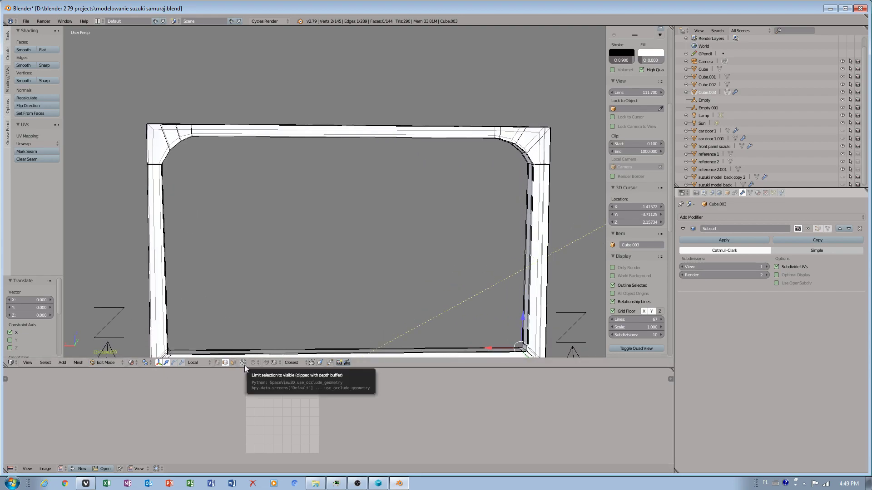
mouse_move(189, 196)
middle_mouse_down()
mouse_move(190, 212)
mouse_move(195, 191)
middle_mouse_up()
Step: Knife-cut new edges around the frame's upper corner, linking the side post joint, the corner's inner vertex and the top bar joint
scroll(194, 192, "up", 3)
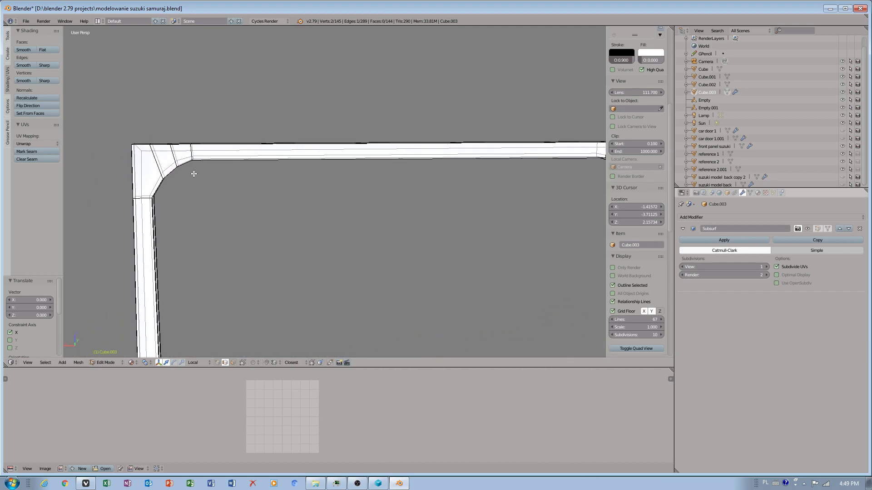
middle_click_drag(249, 199, 200, 193)
middle_click_drag(159, 230, 159, 224)
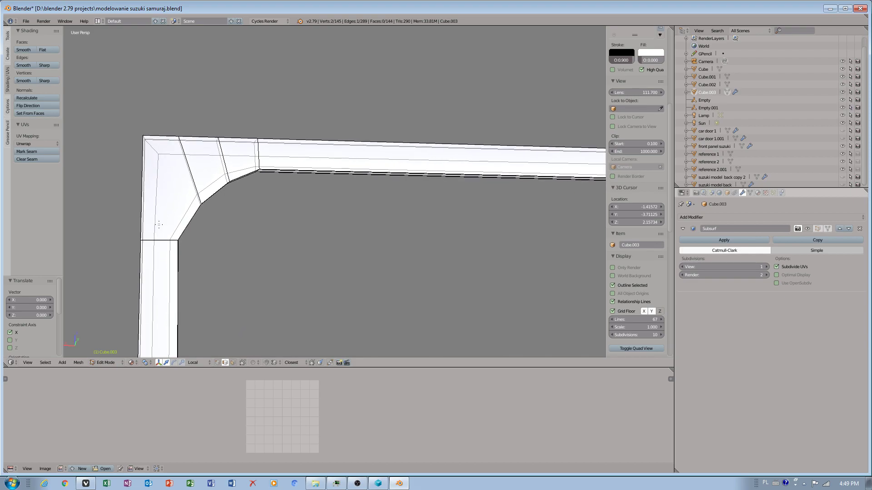
key("k")
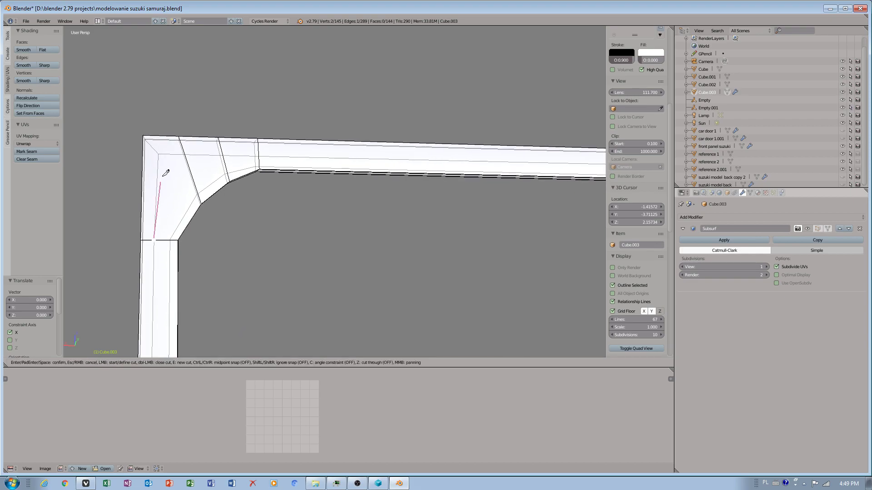
left_click(144, 135)
key("Return")
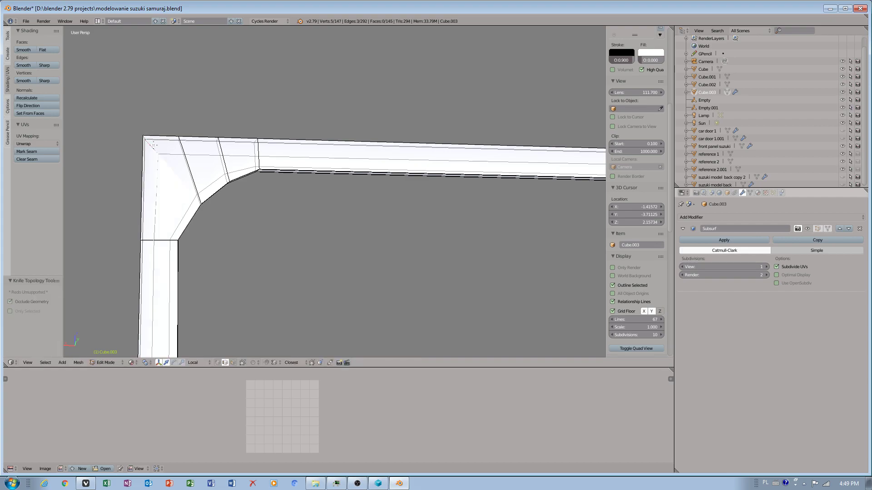
key("k")
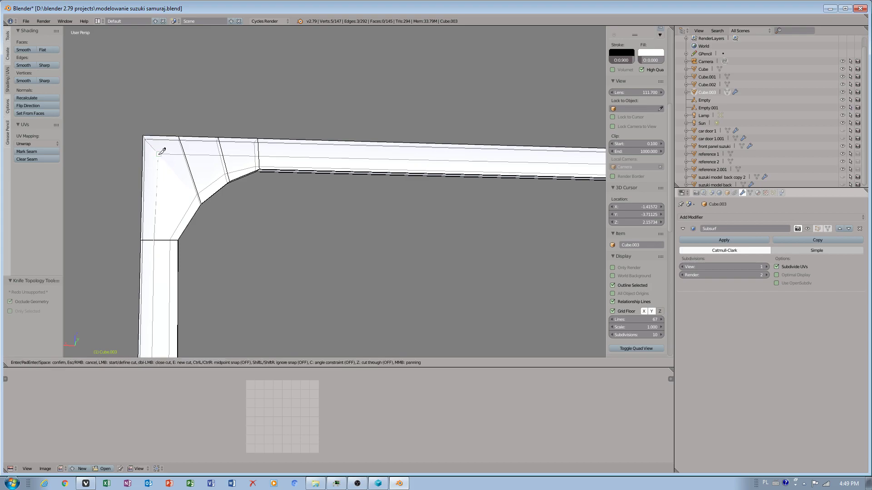
left_click(257, 155)
key("Return")
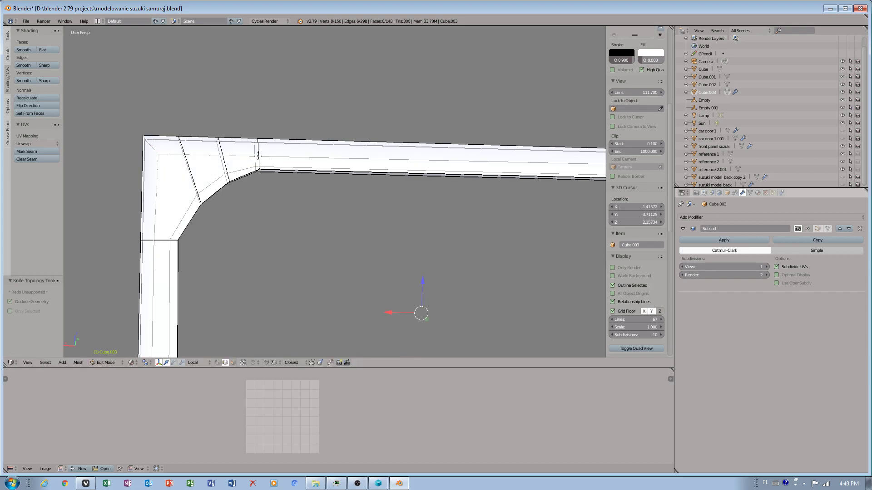
Step: Knife-cut a new edge along the whole top bar, from one rounded corner's joint to the opposite corner's joint
scroll(295, 162, "down", 10, "ctrl")
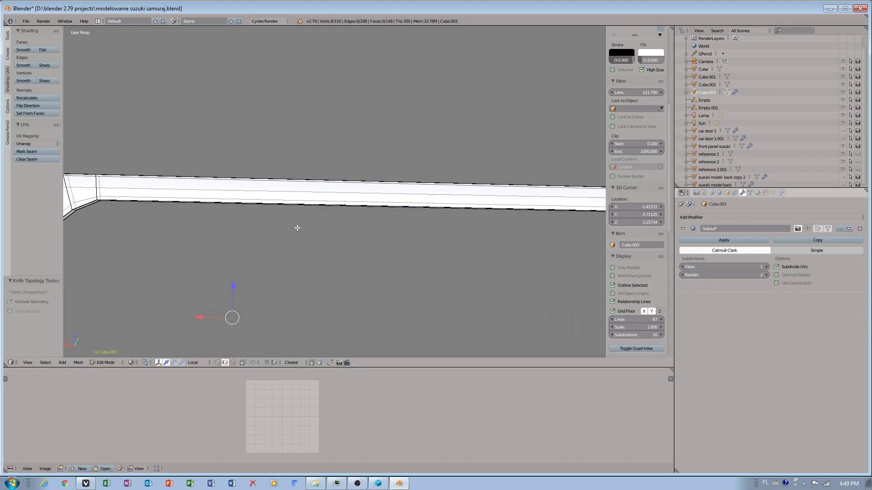
scroll(279, 207, "down", 2)
scroll(331, 214, "down", 4, "ctrl")
scroll(339, 216, "up", 2, "ctrl")
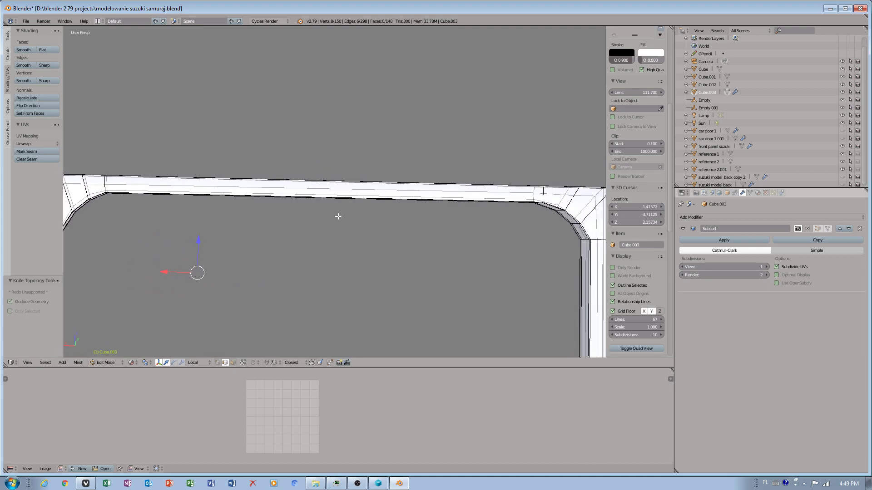
mouse_move(334, 216)
middle_mouse_down()
mouse_move(317, 217)
mouse_move(337, 219)
middle_mouse_up()
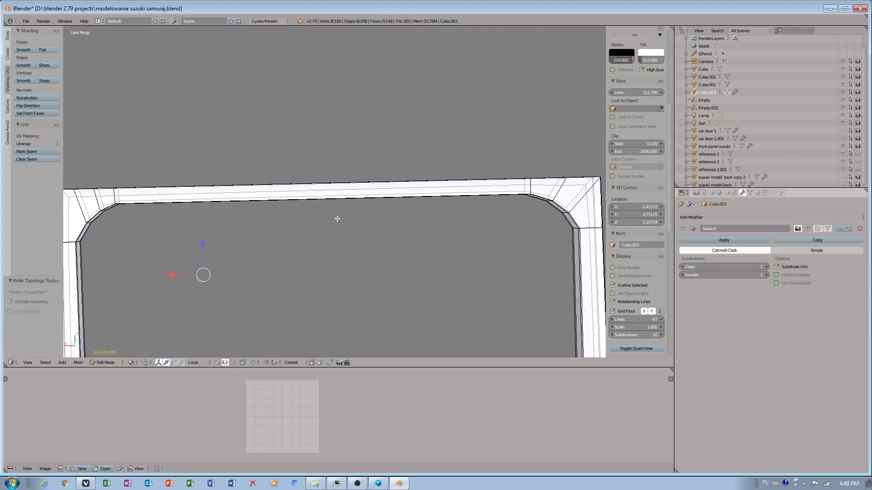
key("k")
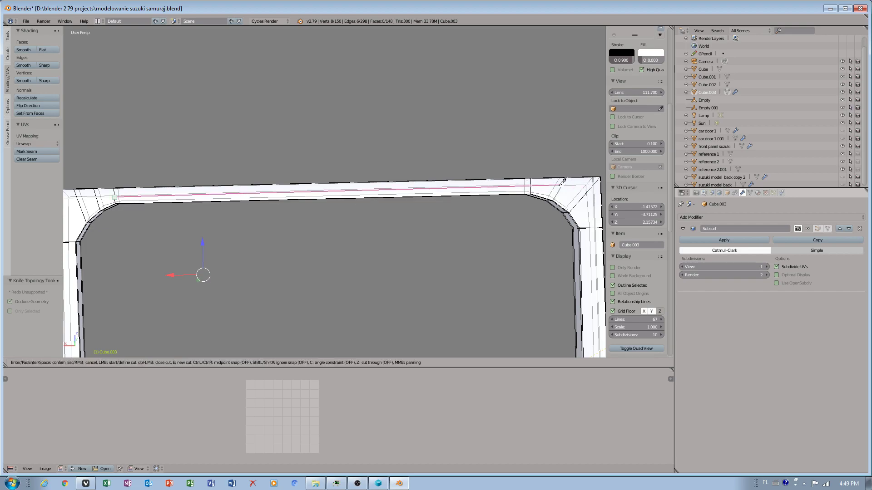
key("Return")
Step: Continue the knife cut from the top bar's far joint to the first slanted edge of the opposite upper corner
right_click(555, 186)
right_click(538, 182)
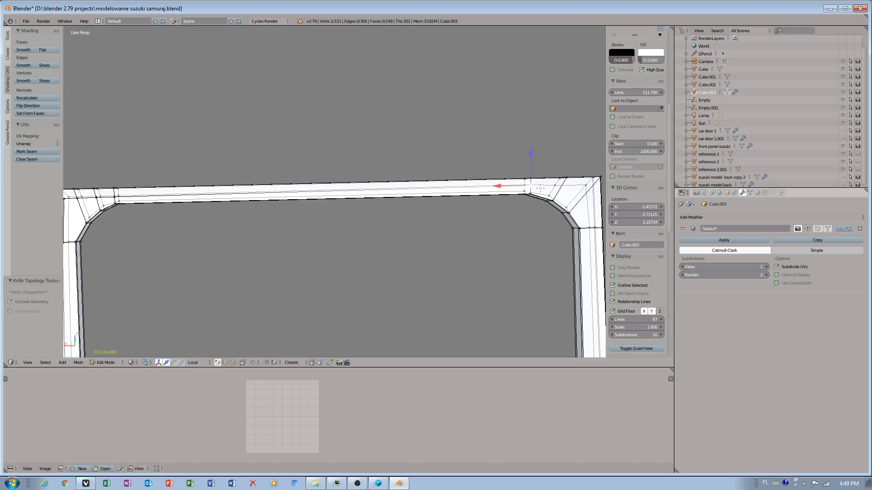
key("KP_Decimal")
scroll(291, 216, "down", 3)
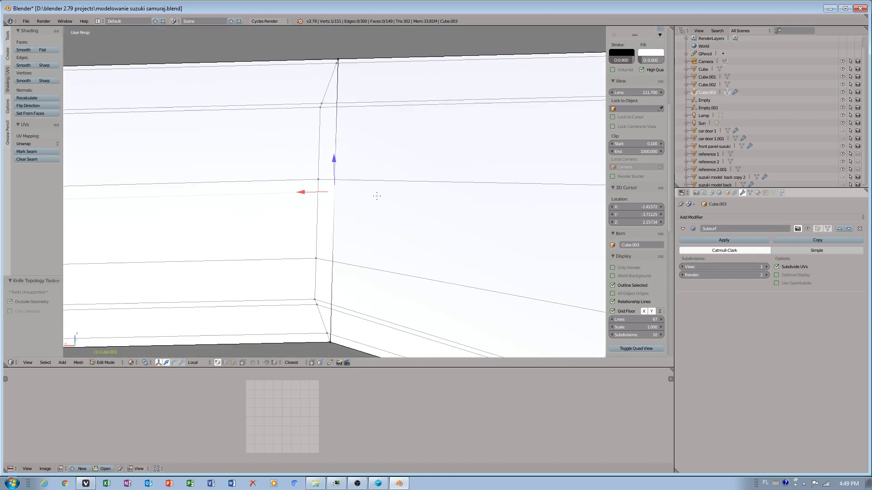
scroll(291, 217, "down", 2)
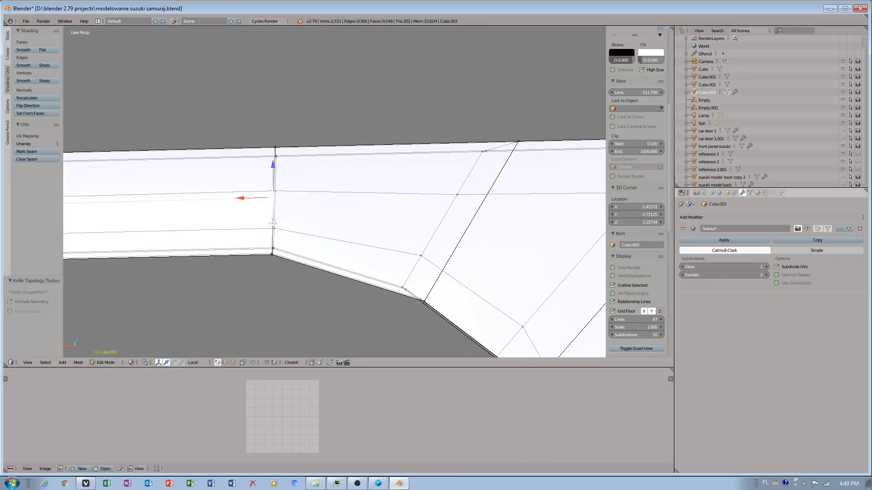
middle_click_drag(275, 228, 280, 187, "shift")
middle_click_drag(358, 186, 344, 187, "shift")
key("k")
left_click(257, 162)
left_click(468, 163)
key("Return")
Step: Extend the knife cut from the slanted edge to the inner vertex on the upper corner's diagonal
middle_click_drag(508, 219, 357, 229, "shift")
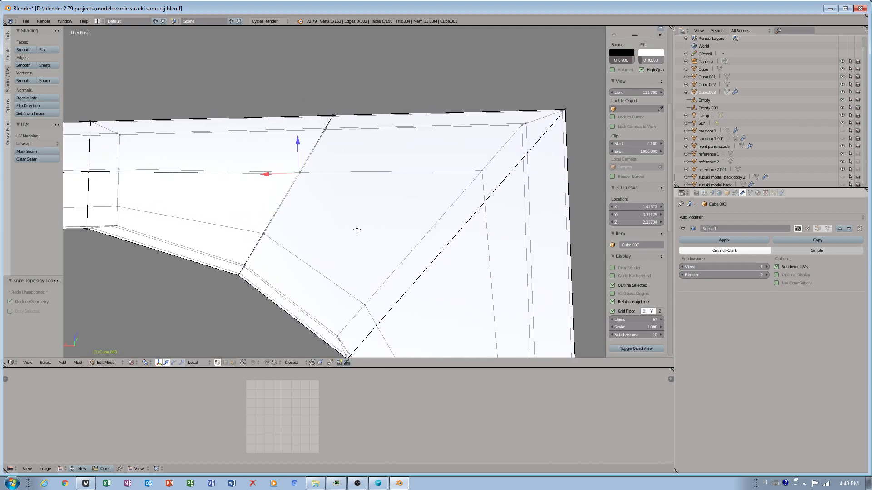
key("k")
left_click(299, 173)
left_click(482, 171)
key("Return")
Step: Knife-cut from the upper corner's inner vertex down to the joint at the top of the side post
right_click(482, 170)
middle_click_drag(481, 170, 328, 196, "shift")
scroll(328, 196, "down", 5)
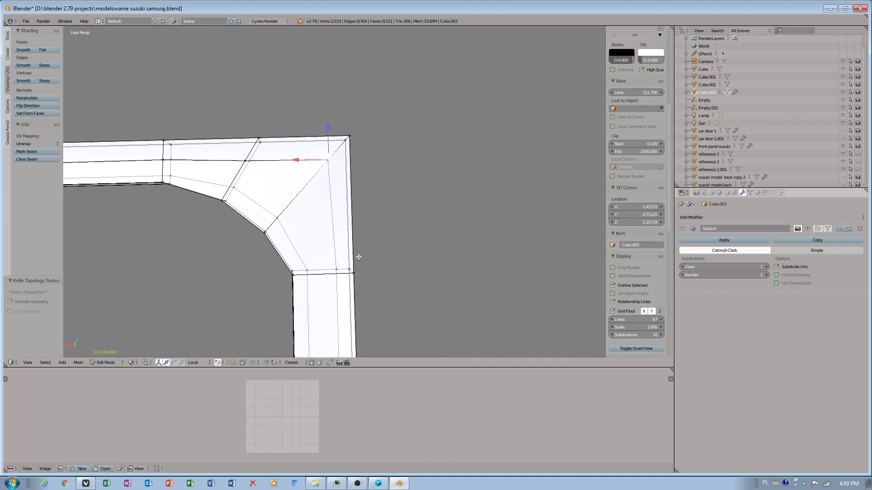
middle_click_drag(358, 257, 331, 238, "shift")
key("k")
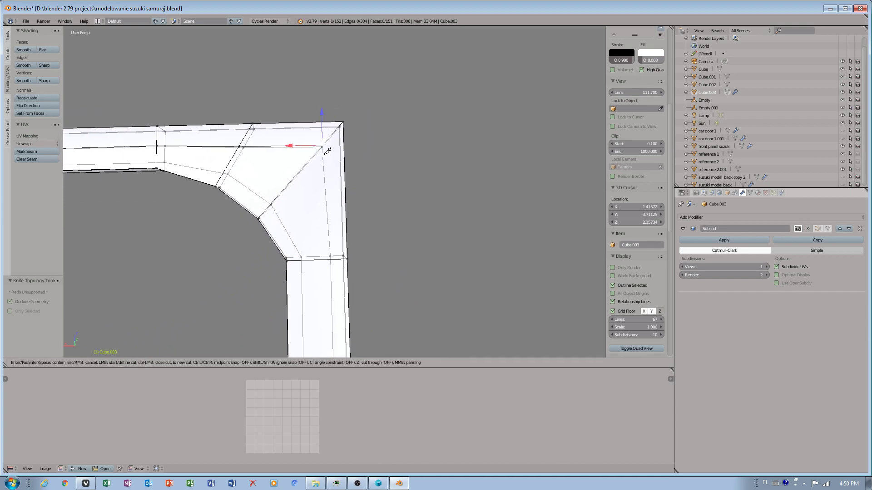
left_click(331, 257)
key("Return")
Step: Limit selection to visible geometry again and bring the side post and its lower corner into view
scroll(347, 276, "down", 4)
middle_click_drag(302, 277, 309, 37, "shift")
scroll(286, 182, "down", 5)
middle_click_drag(316, 253, 277, 363)
left_click(243, 363)
middle_click_drag(343, 251, 351, 256)
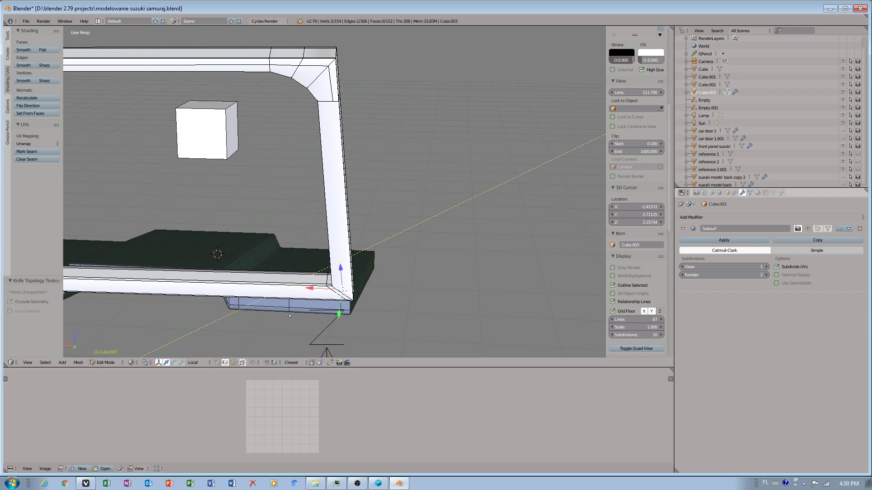
Step: Add one loop cut along the window frame's bottom bar and slide it toward the bar's outer edge
key("ctrl+r")
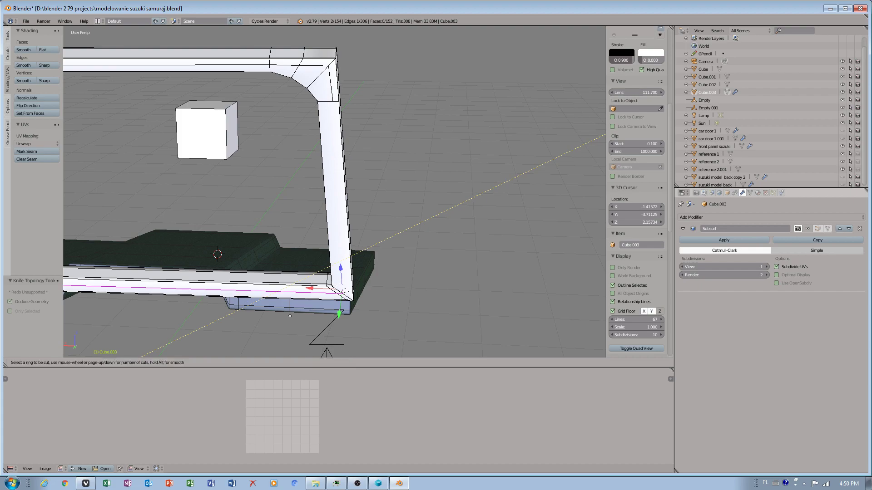
left_click(344, 293)
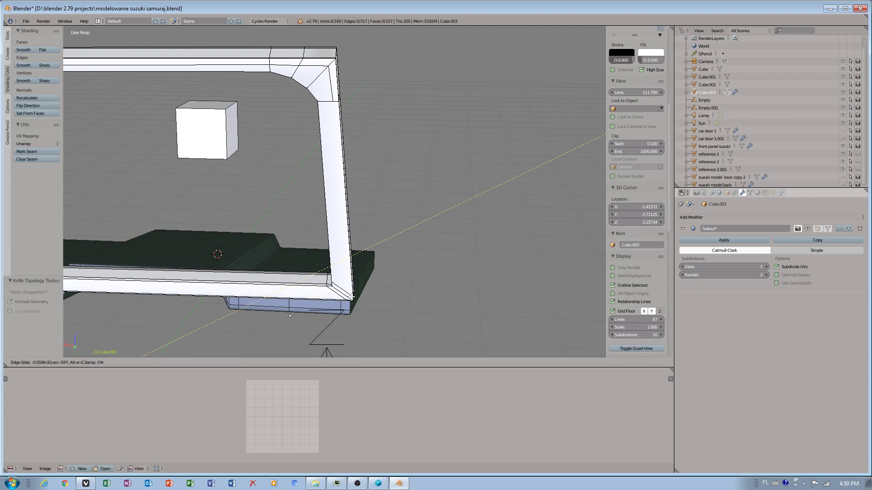
left_click(348, 297)
Step: Examine the new loop and the frame's lower corner with hidden geometry shown, restoring visible-only selection when done
left_click(241, 362)
scroll(354, 256, "up", 5)
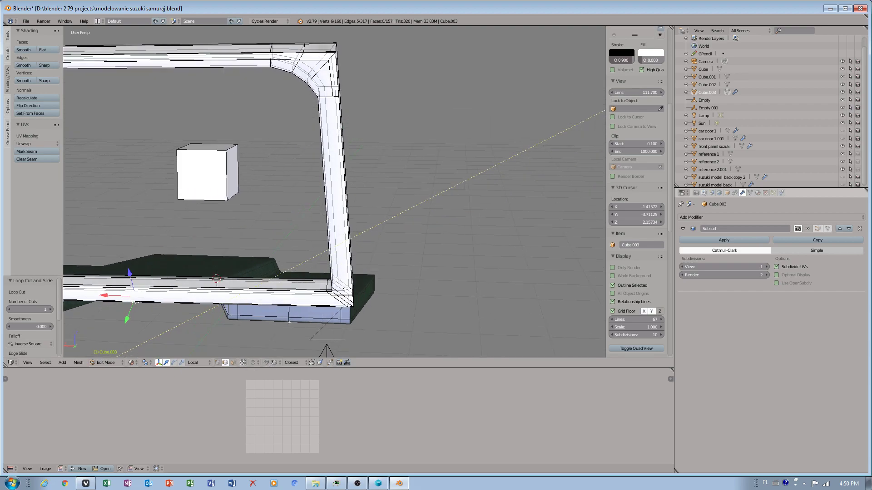
middle_click_drag(355, 257, 353, 249)
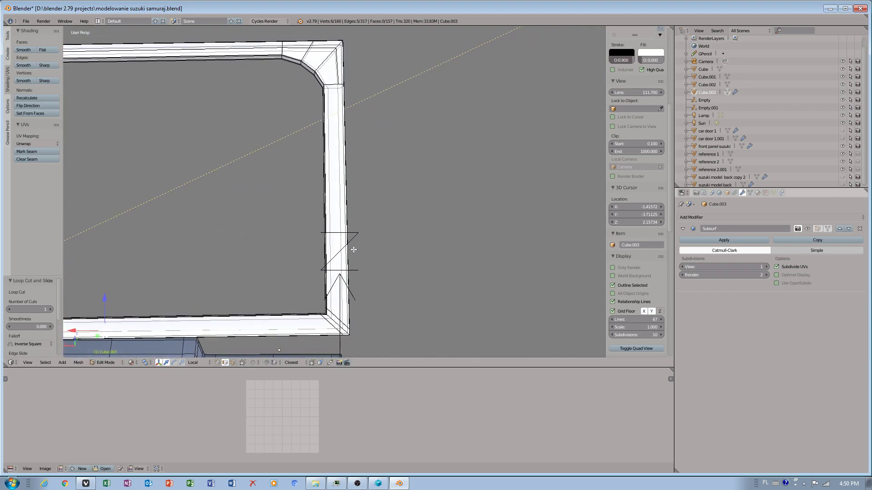
scroll(357, 307, "up", 1)
middle_click_drag(338, 354, 308, 275, "shift")
scroll(296, 295, "up", 3)
mouse_move(258, 318)
middle_mouse_down()
mouse_move(274, 317)
mouse_move(277, 327)
mouse_move(258, 314)
middle_mouse_up()
middle_click_drag(257, 310, 251, 310)
left_click(242, 362)
Step: In vertex mode, knife-cut along the side post from its upper joint down to the new vertex in the lower corner
scroll(313, 199, "down", 4)
middle_click_drag(358, 119, 340, 221, "shift")
scroll(358, 156, "down", 1)
scroll(343, 222, "up", 1)
scroll(342, 258, "down", 1, "shift")
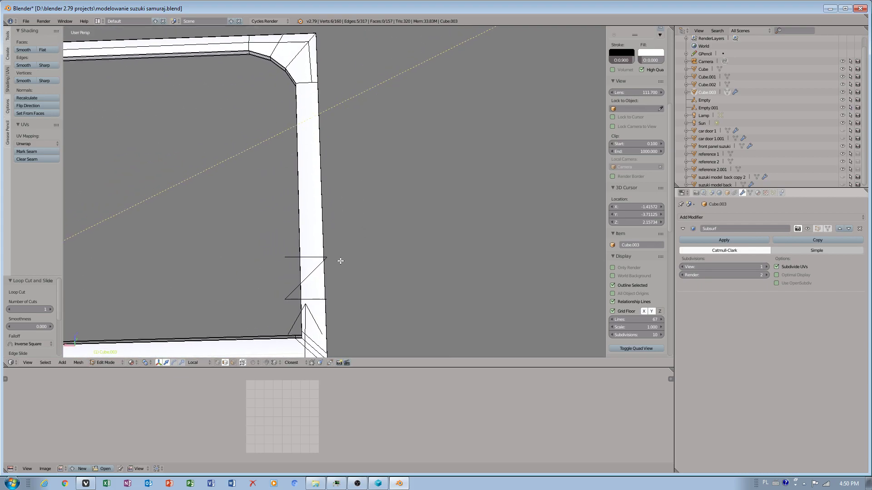
left_click(218, 362)
right_click(320, 347)
middle_click_drag(358, 343, 343, 309)
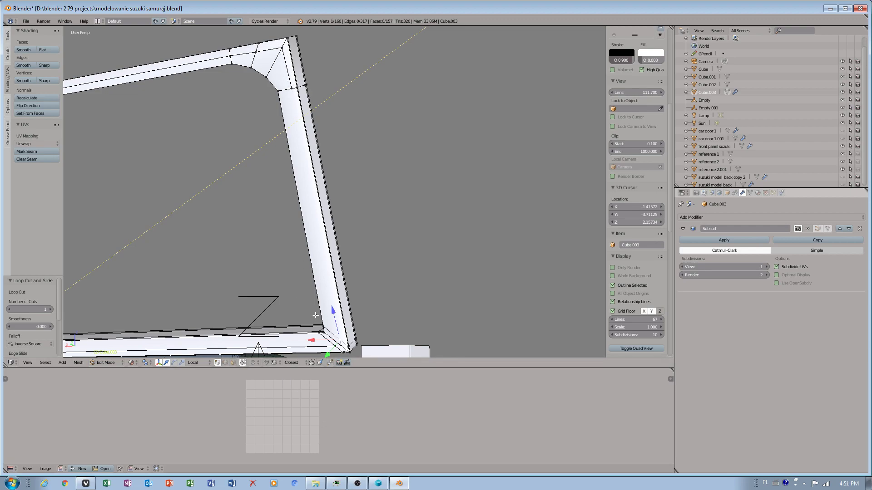
key("k")
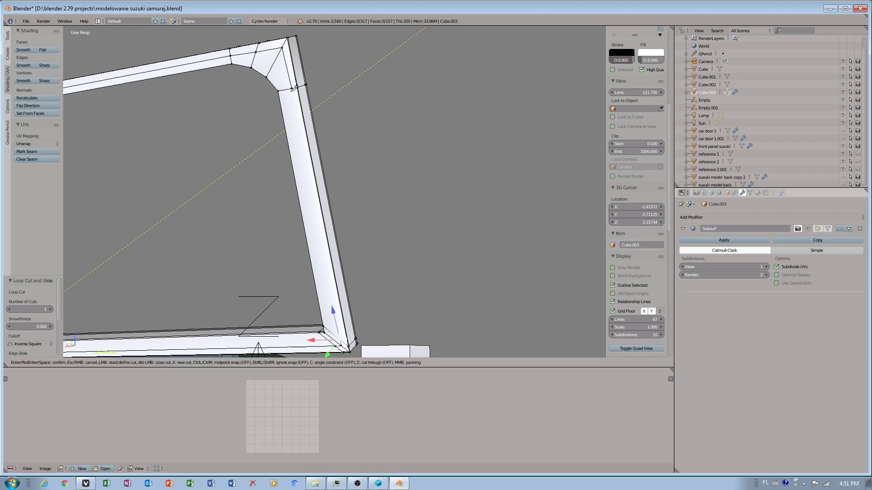
left_click(292, 91)
left_click(347, 346)
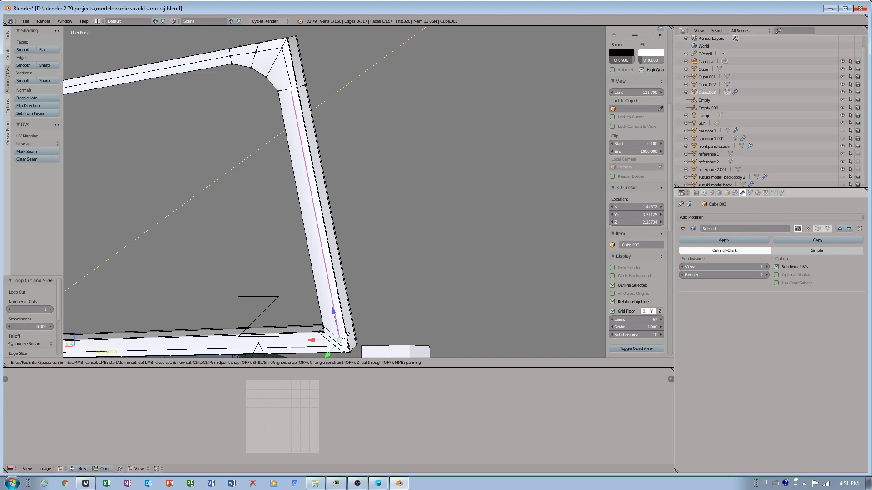
key("Return")
Step: Merge the stray knife vertex at the top of the side post into the neighbouring joint vertex using At Last
right_click(289, 84)
key("KP_Decimal")
scroll(326, 165, "down", 3)
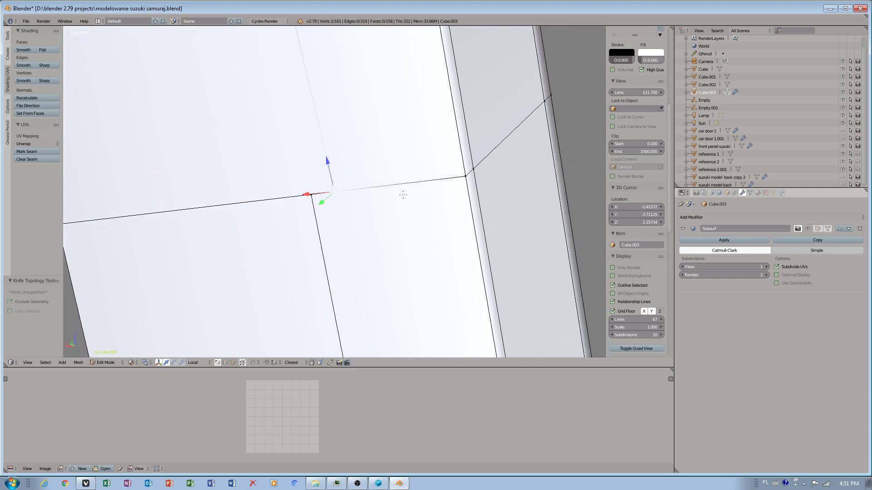
right_click(349, 189, "shift")
key("w")
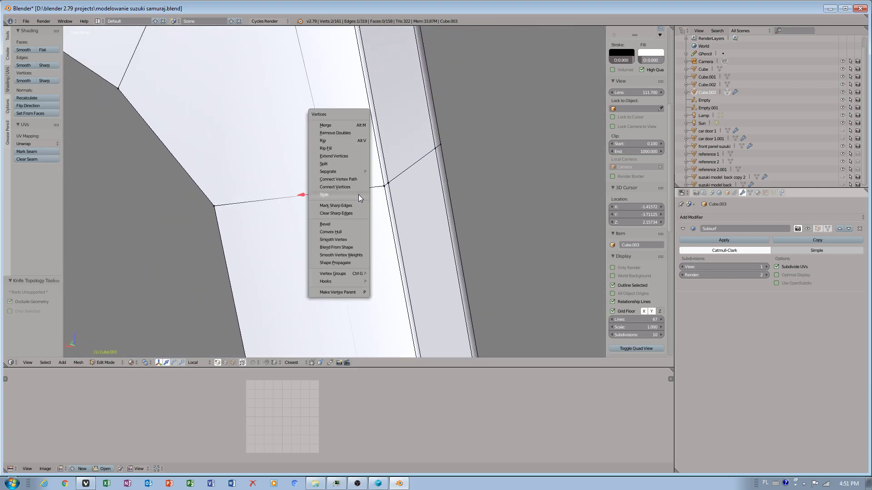
left_click(329, 127)
left_click(327, 133)
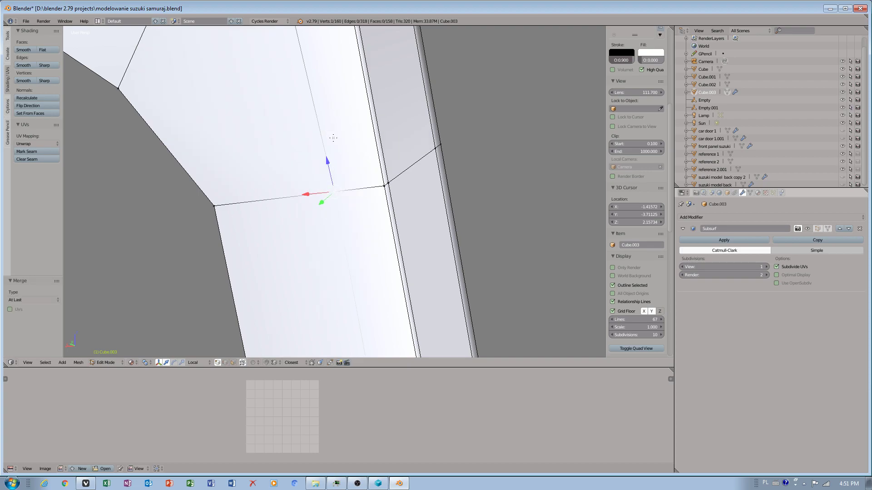
Step: Knife-cut along the opposite side post from its upper joint down to the inner vertex of the lower corner
scroll(204, 250, "down", 5)
scroll(221, 254, "down", 4)
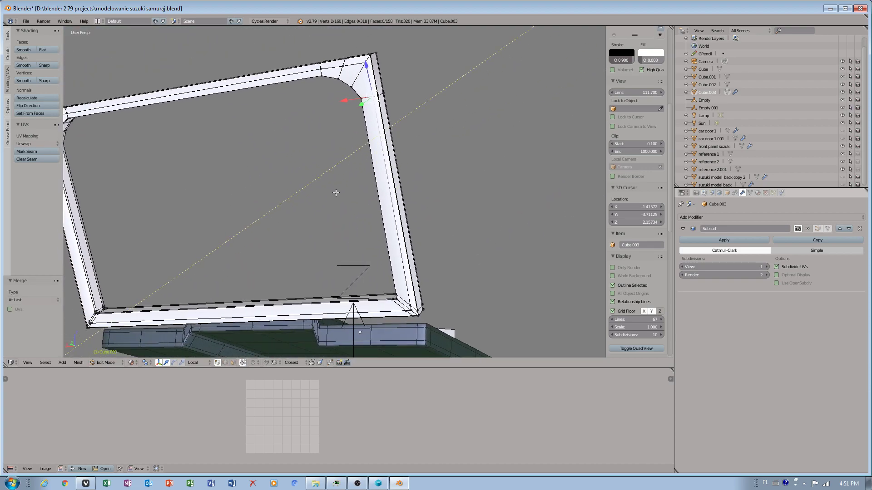
middle_click_drag(222, 308, 168, 334)
scroll(205, 322, "up", 6)
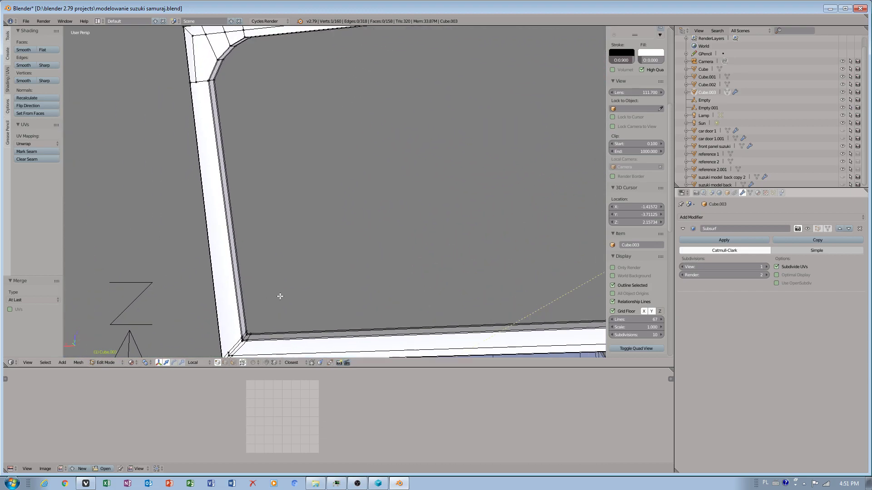
middle_click_drag(313, 284, 317, 307, "shift")
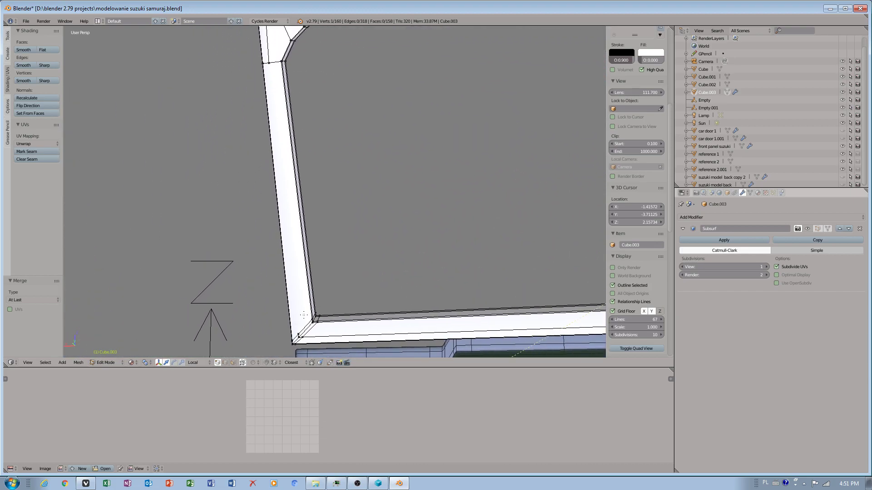
key("k")
left_click(269, 63)
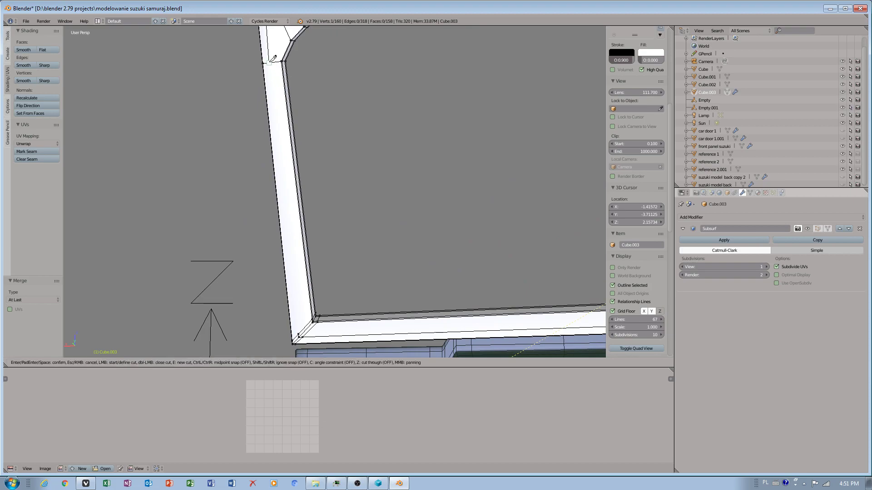
left_click(297, 333)
key("Return")
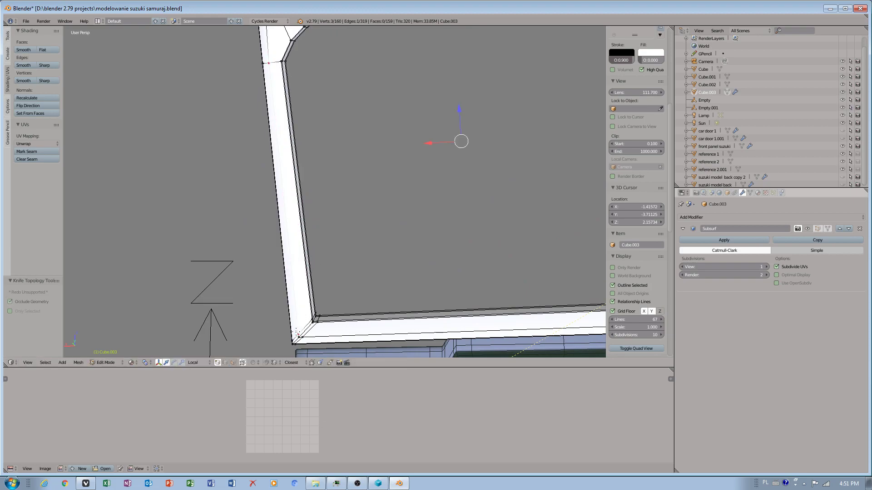
right_click(299, 335)
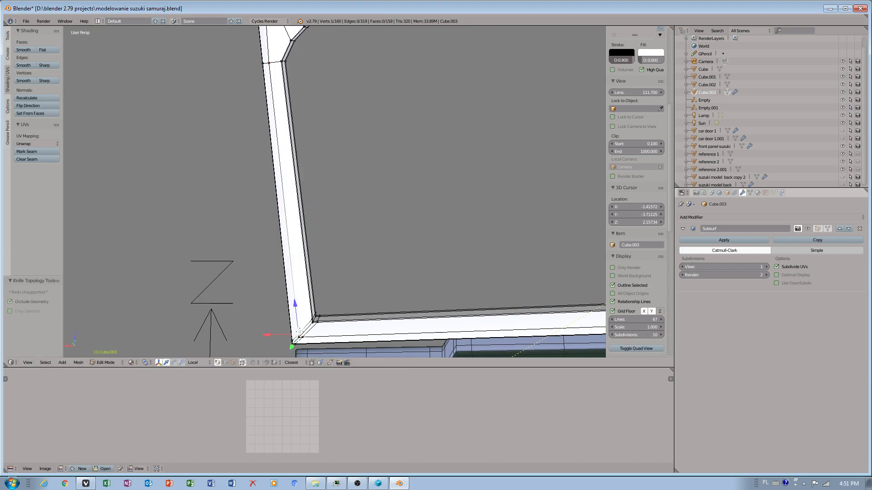
Step: Preview the subdivided frame with Subsurf shown on the edit cage, and hide the modifier's viewport effect again
left_click(817, 228)
middle_click_drag(480, 287, 358, 331, "shift")
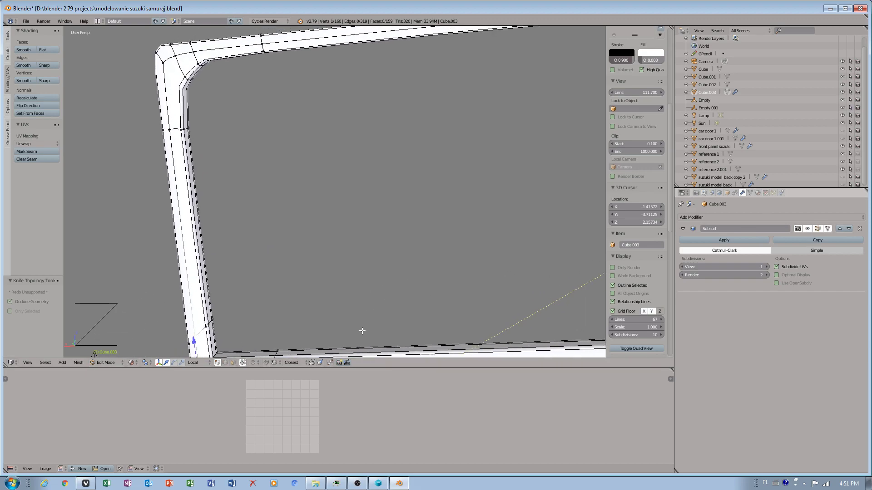
scroll(358, 331, "down", 2)
middle_click_drag(422, 291, 369, 272, "shift")
left_click(808, 228)
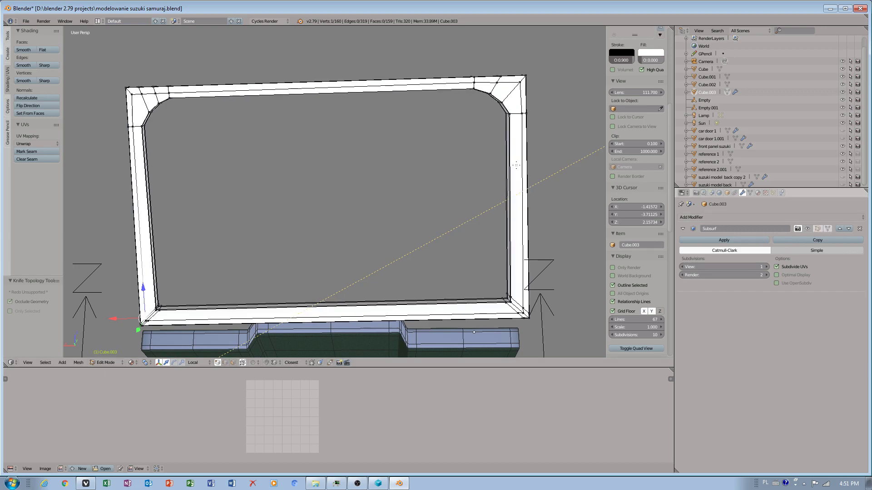
Step: In edge mode, add one loop cut around the whole frame between the middle loop and the inner rim
left_click(226, 363)
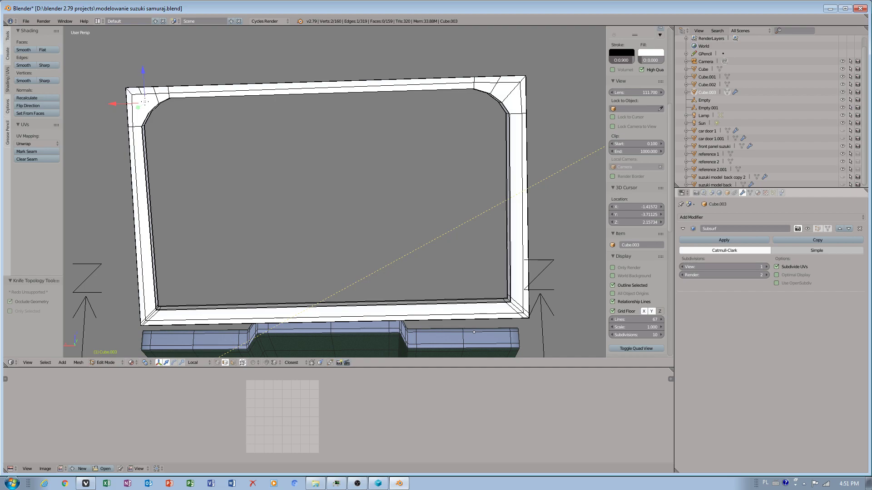
key("ctrl+r")
left_click(141, 102)
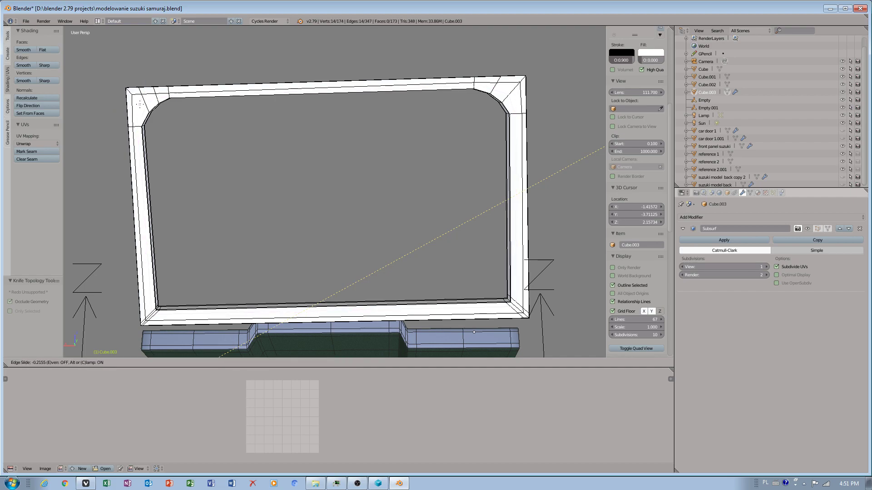
left_click(140, 104)
Step: Select the new loop's vertex at each rounded upper corner and vertex-slide both by a factor of about 0.41
right_click(146, 102)
right_click(511, 98, "shift")
key("ctrl+v")
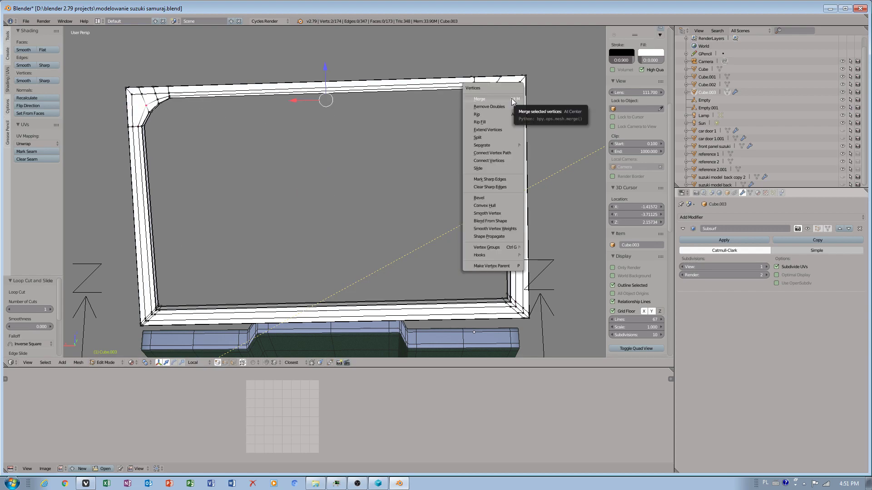
left_click(482, 167)
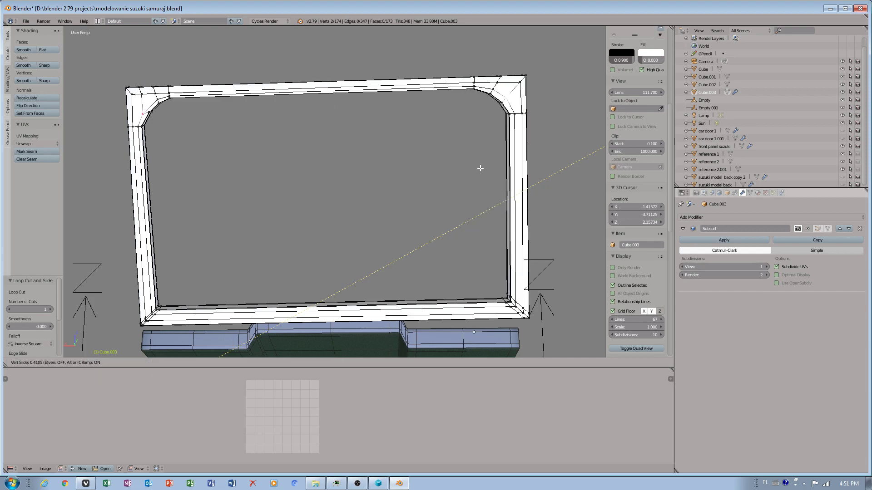
left_click(480, 167)
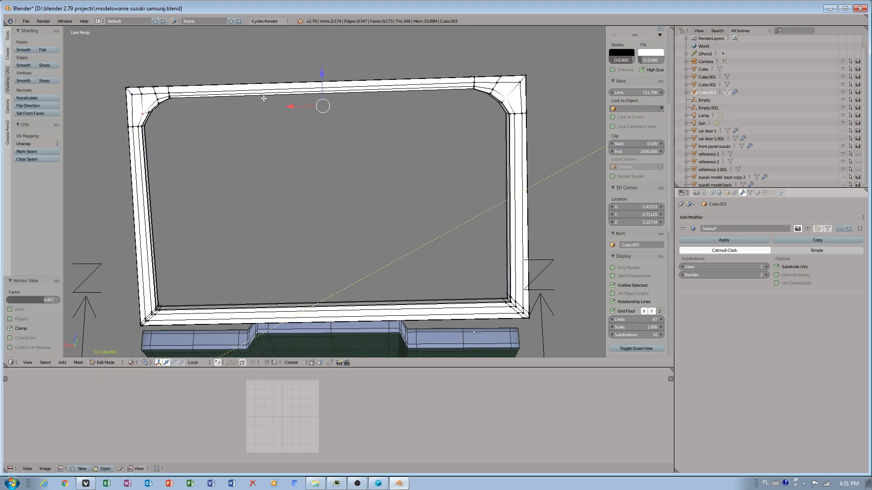
Step: Vertex-slide only the loop vertex at one rounded upper corner by a factor of 0.269
right_click(141, 114)
key("ctrl+v")
left_click(141, 116)
left_click(140, 113)
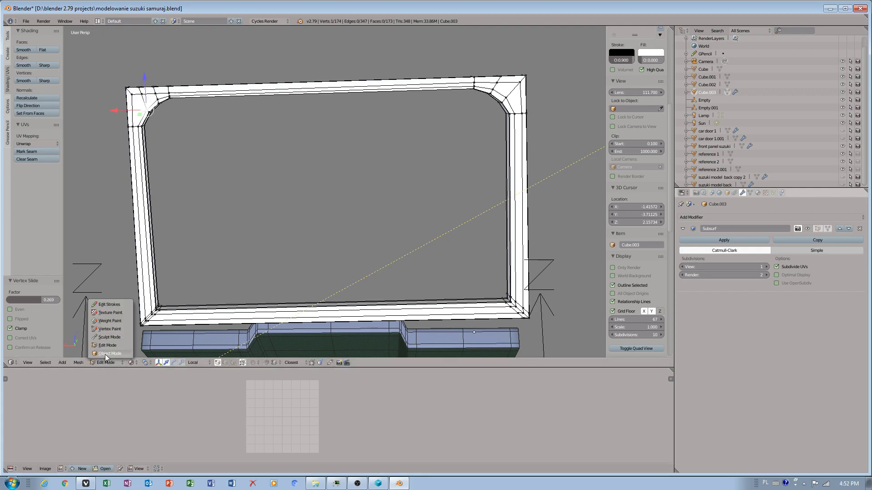
Step: Show Subsurf in the viewport with Optimal Display on and view subdivisions at 2, checking the frame in Object Mode before resuming Edit Mode
key("Tab")
left_click(806, 228)
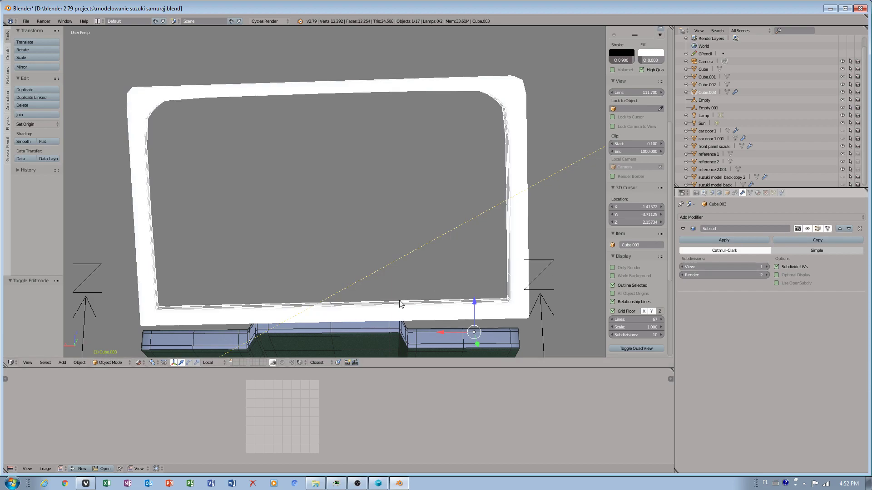
middle_click_drag(426, 311, 449, 322)
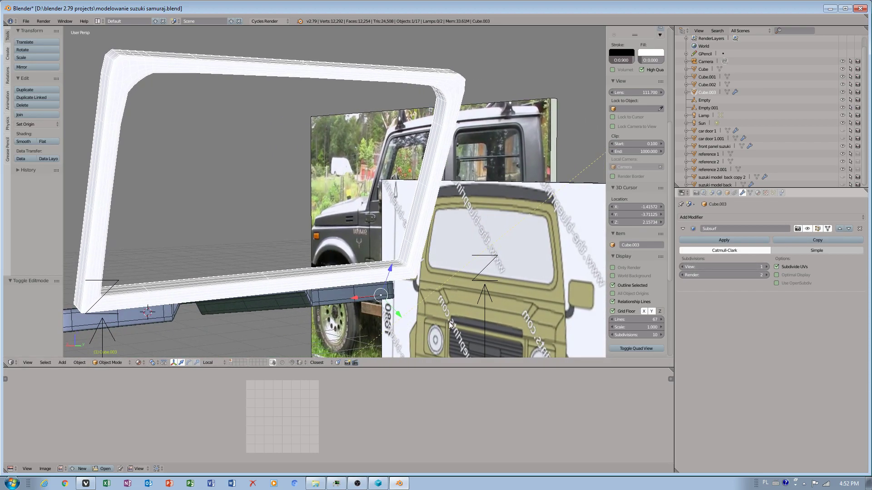
left_click(776, 275)
middle_click_drag(500, 263, 361, 272)
left_click(766, 267)
middle_click_drag(550, 210, 422, 261)
left_click(110, 362)
left_click(110, 345)
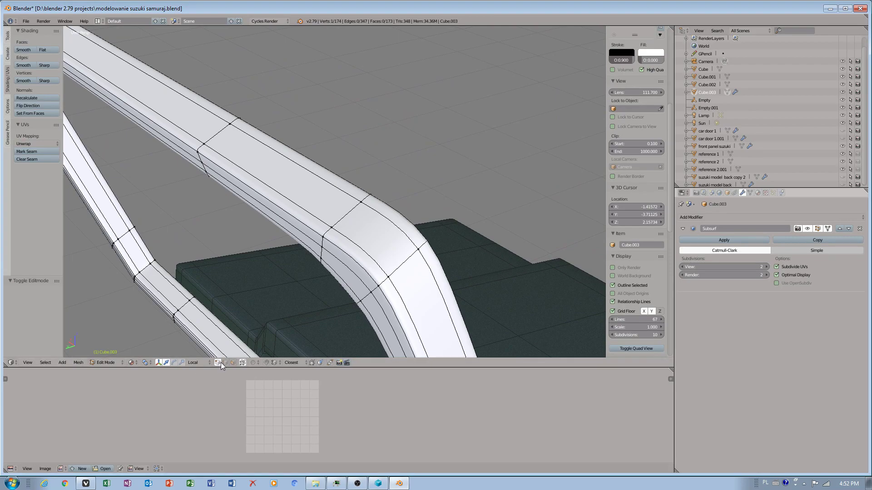
Step: Select the inner rim edge at the rounded corner and save the blend file, reverting to the saved version before saving again
right_click(347, 254)
left_click(25, 21)
left_click(38, 81)
left_click(26, 21)
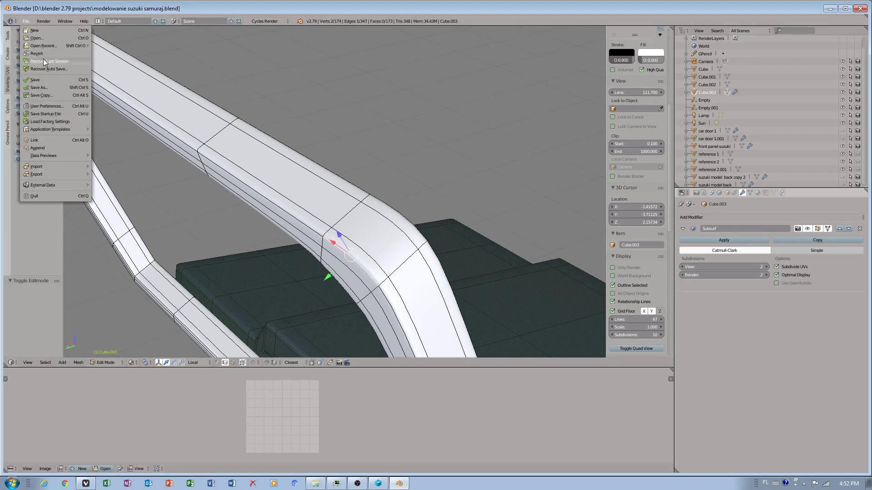
left_click(41, 54)
left_click(27, 20)
left_click(38, 80)
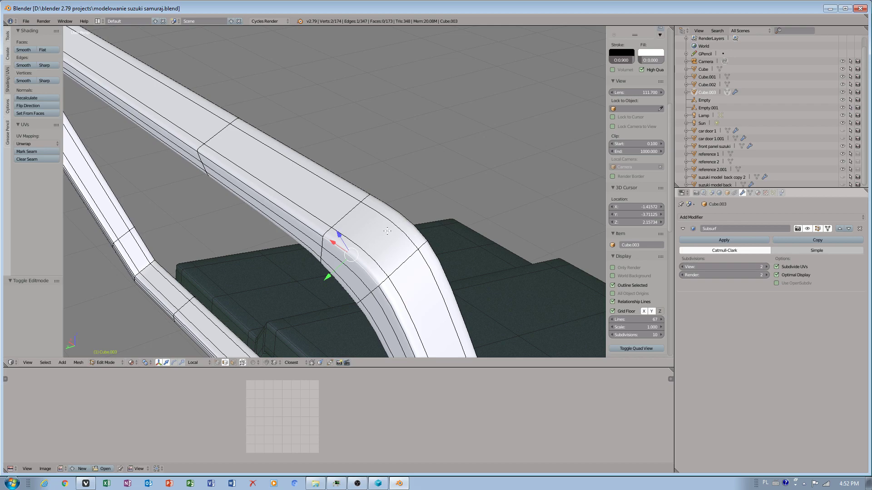
Step: Add the corner's outer edge to the selection, extend both edges to full edge loops, and mark them as seams
right_click(404, 215, "shift")
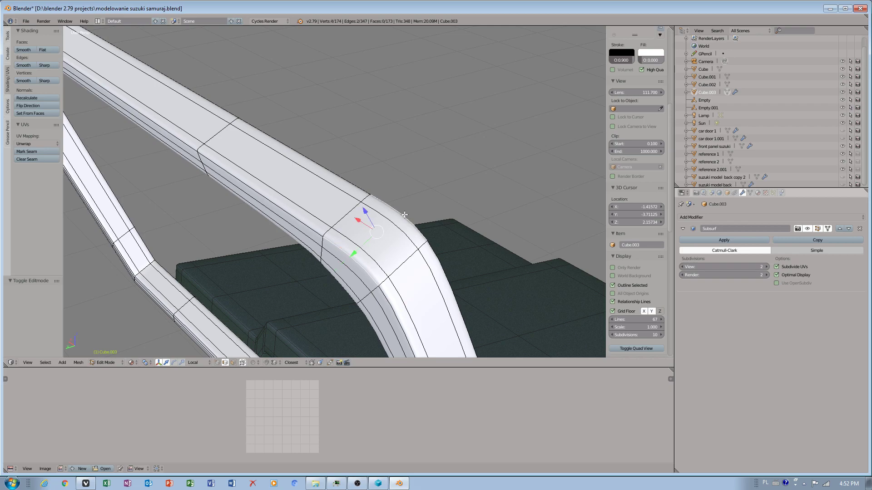
key("ctrl+e")
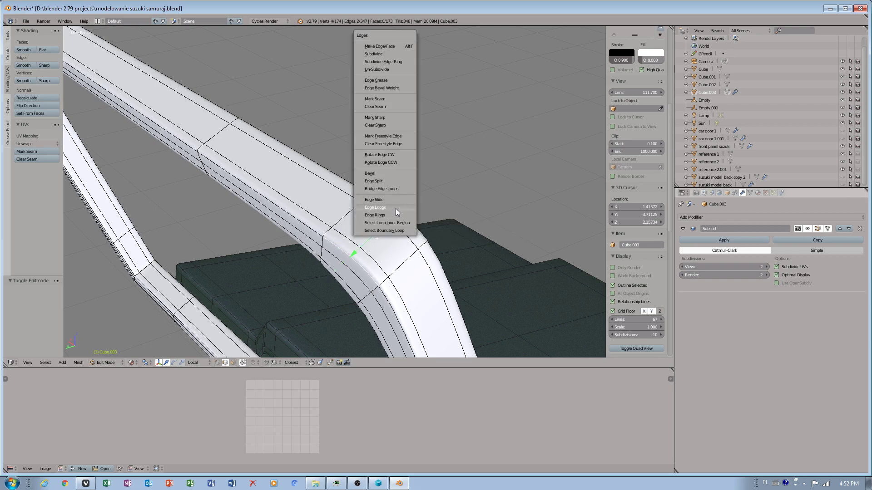
left_click(396, 208)
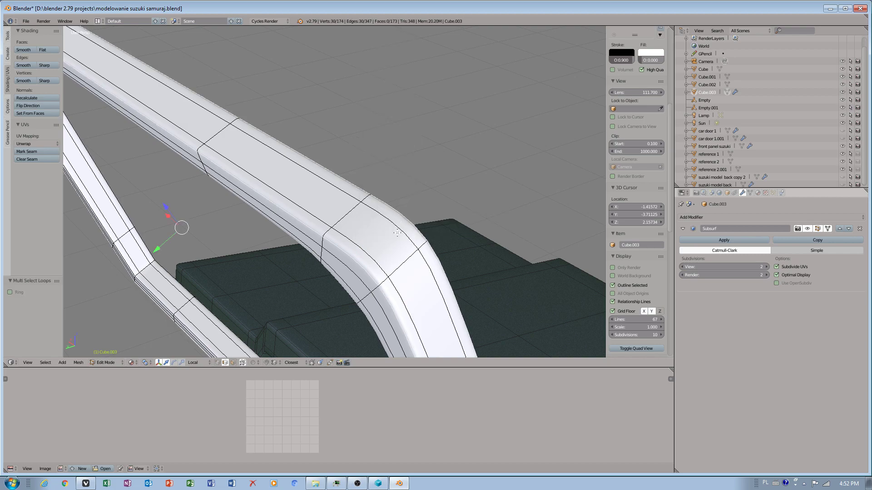
key("ctrl+e")
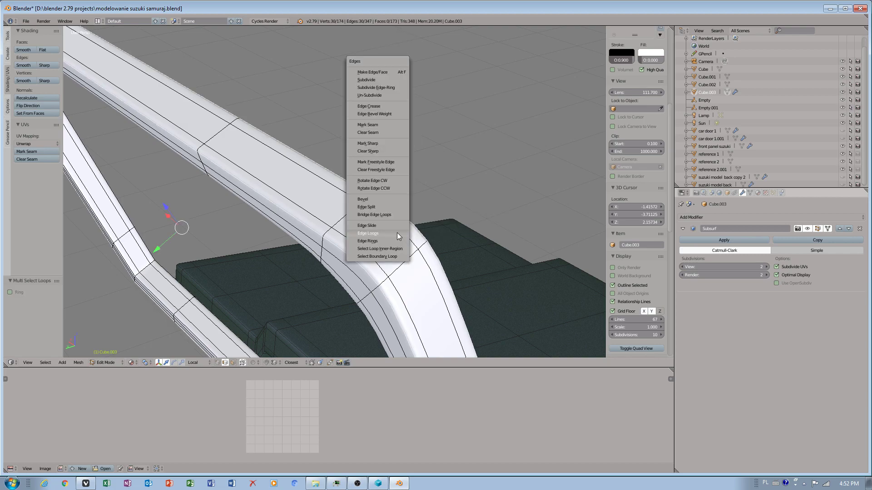
left_click(378, 125)
Step: Select the window opening's inner edges at the rounded upper corner, extend them to full edge loops, and mark them as seams
scroll(395, 256, "down", 2)
middle_click_drag(378, 253, 539, 187)
right_click(525, 180)
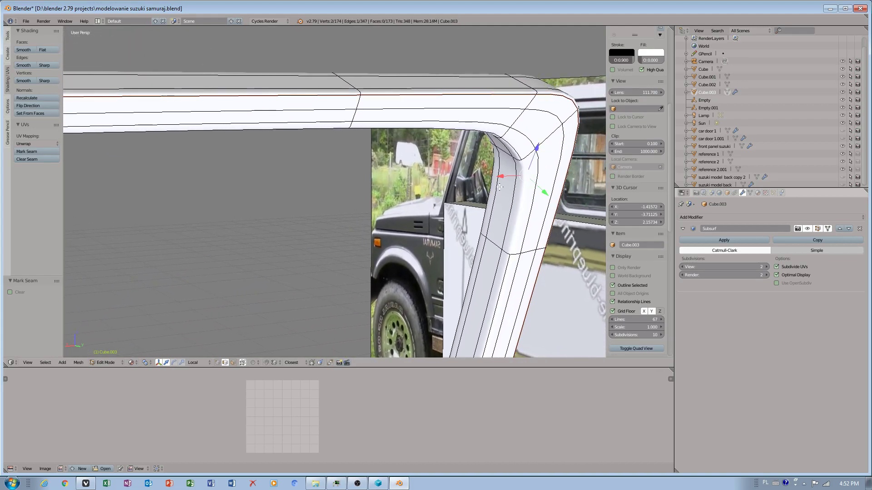
key("ctrl+e")
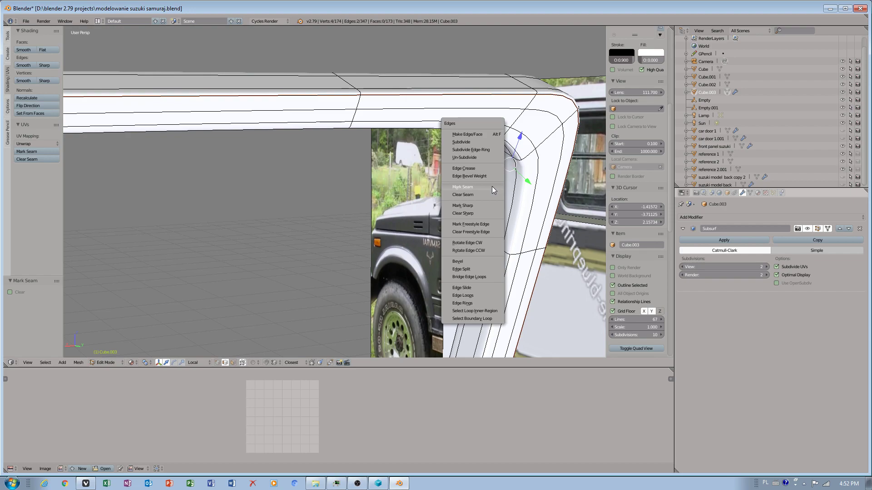
left_click(483, 295)
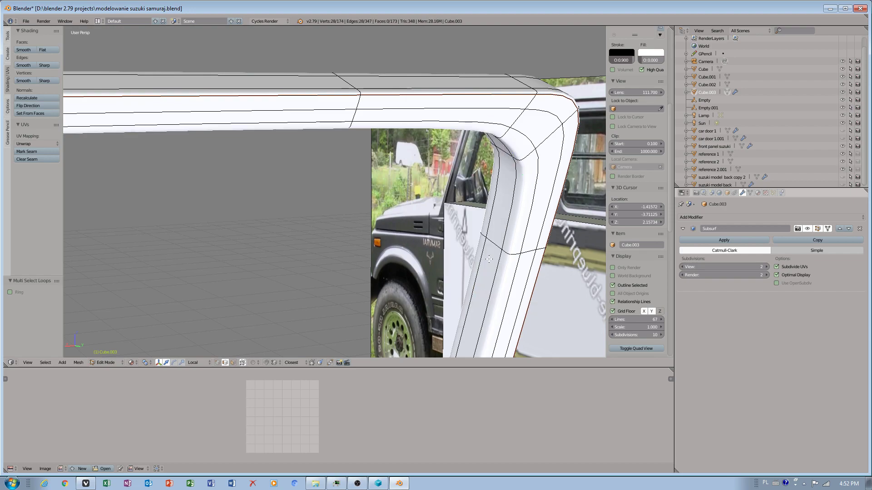
key("ctrl+e")
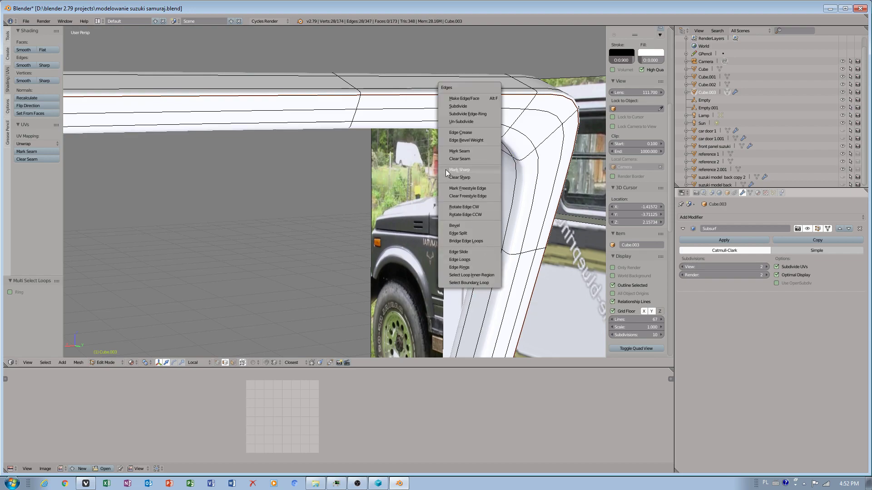
left_click(473, 152)
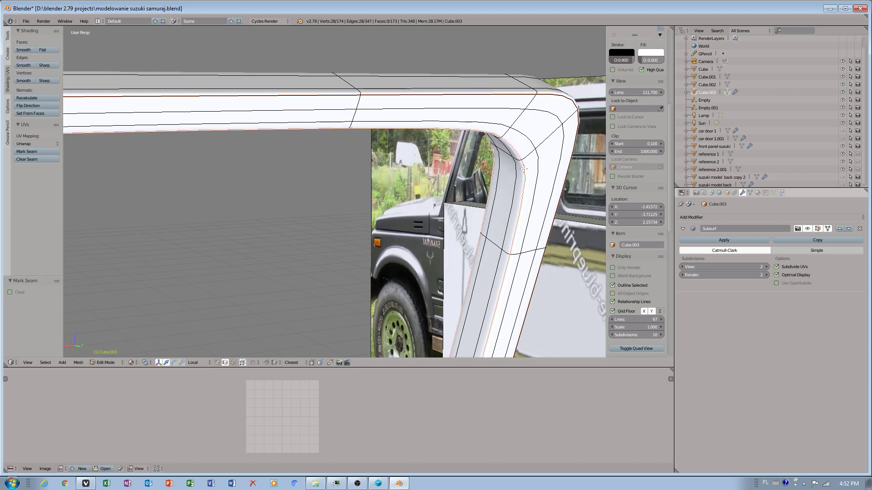
Step: Crease the selected edge loops around the window opening with a factor of 1.000
key("ctrl+e")
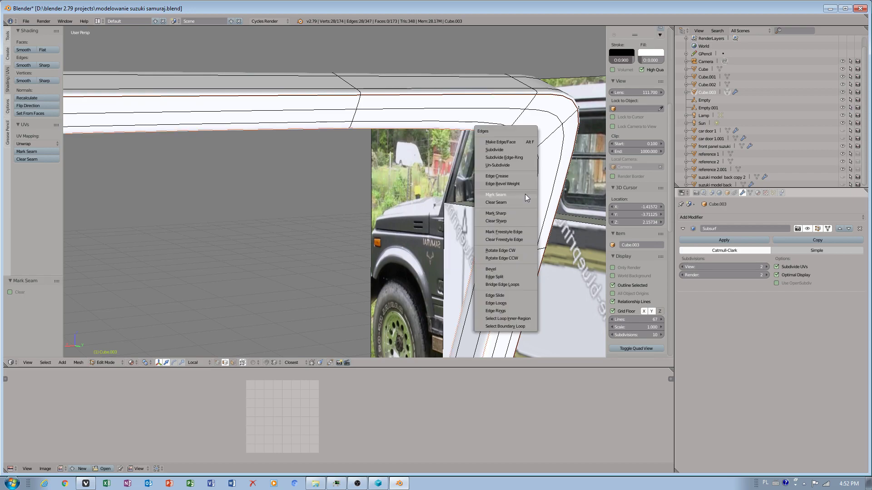
left_click(505, 175)
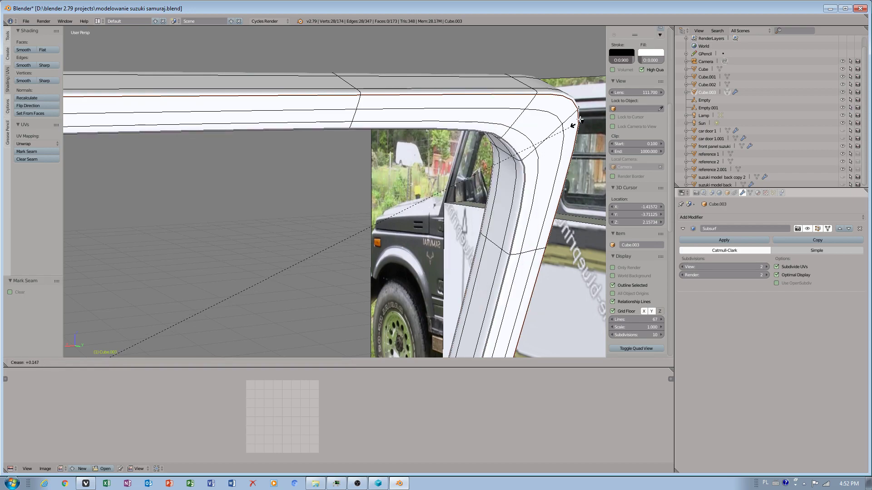
left_click(111, 45)
Step: Select the outer rim's two corner edges, extend them to full edge loops, and crease them with a factor of 1.000
right_click(546, 95)
middle_click_drag(547, 94, 538, 112)
right_click(534, 112, "shift")
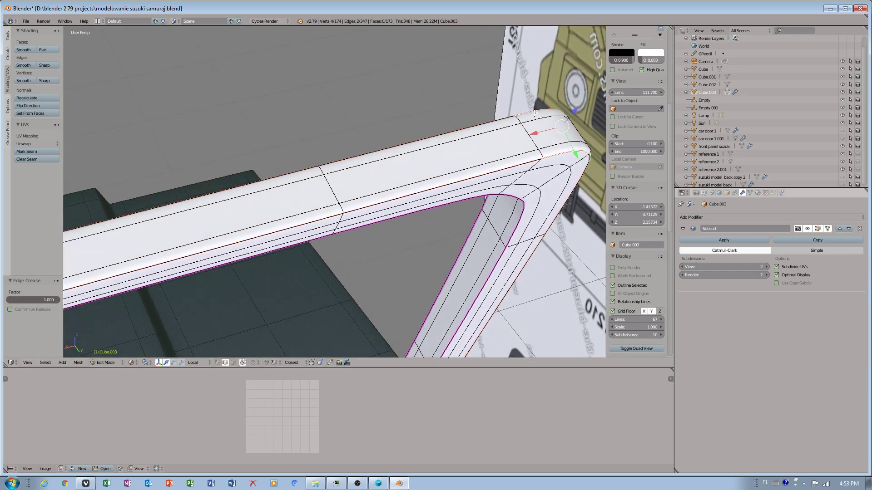
key("ctrl+e")
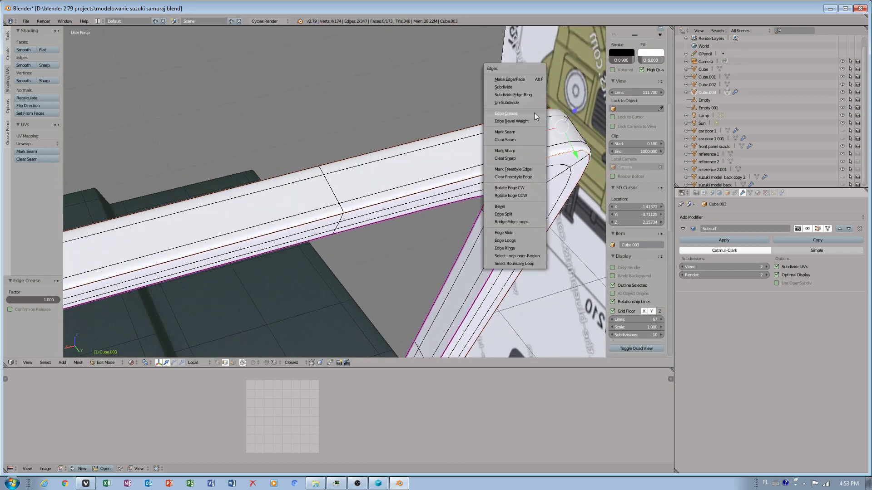
left_click(519, 240)
key("ctrl+e")
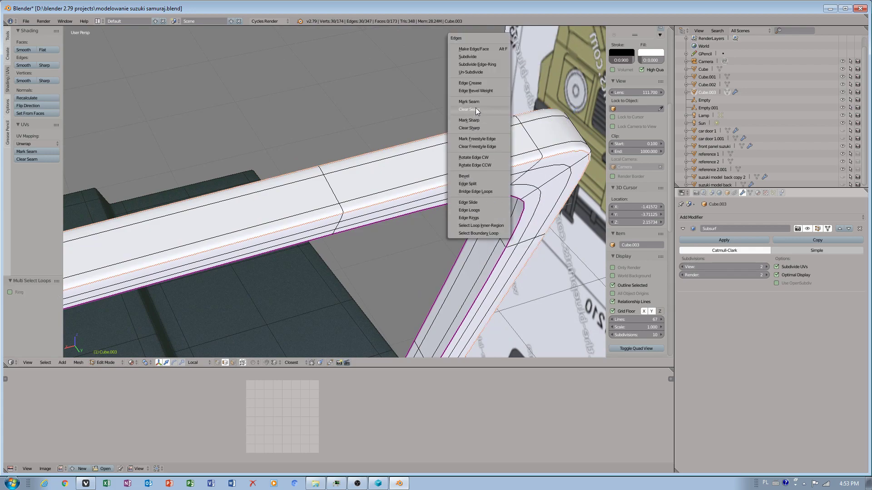
left_click(479, 83)
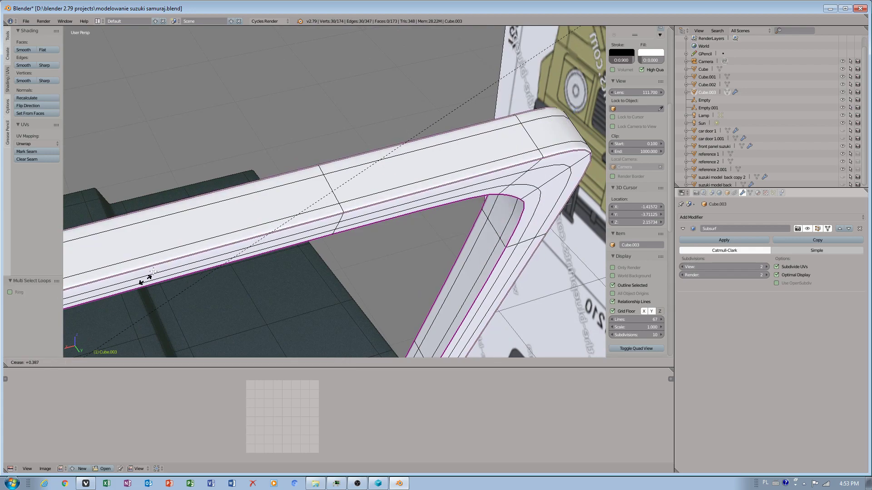
left_click(534, 61)
Step: Knife-cut vertically through the middle of the frame's top bar, through both front and back faces
middle_click_drag(534, 60, 259, 261)
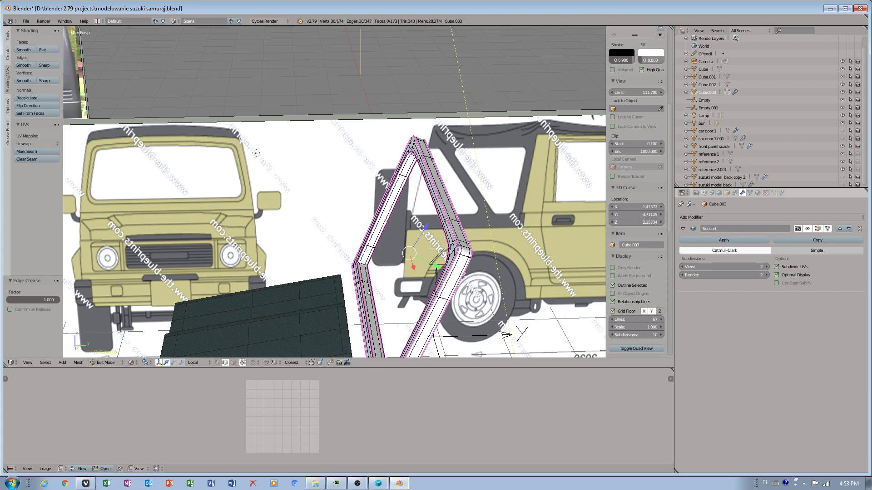
middle_click_drag(304, 209, 383, 237)
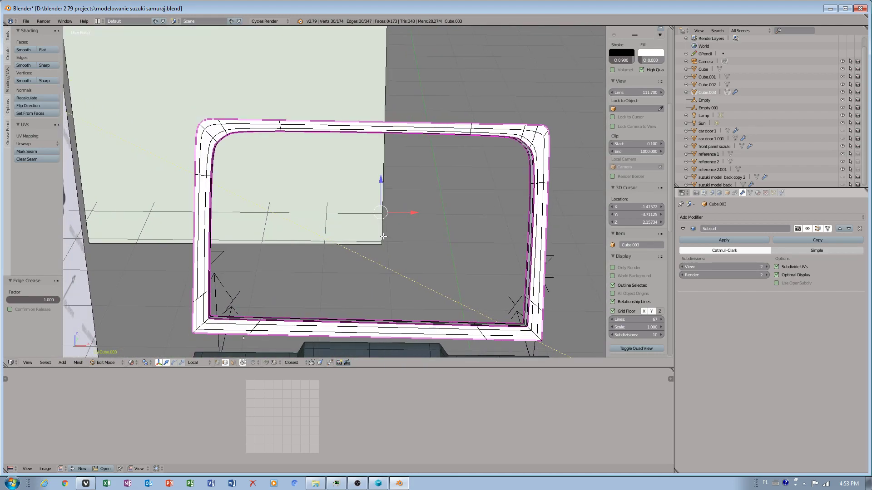
key("k")
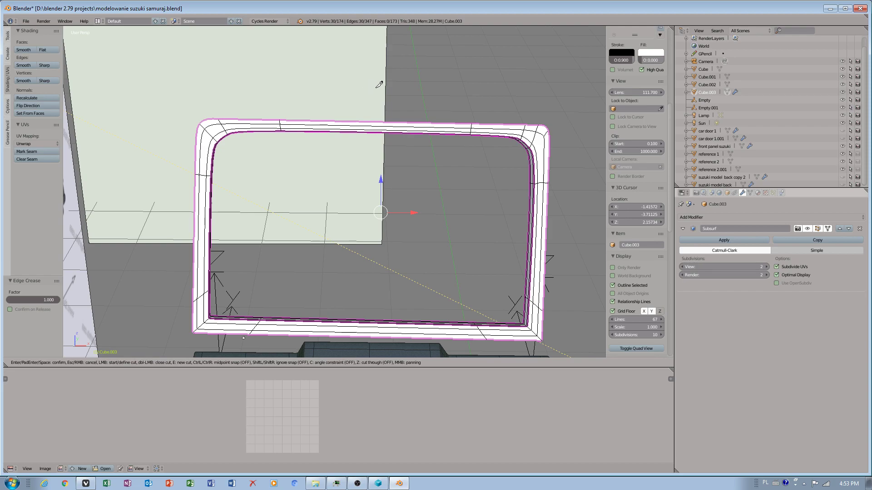
left_click(379, 67)
left_click(381, 181)
key("Return")
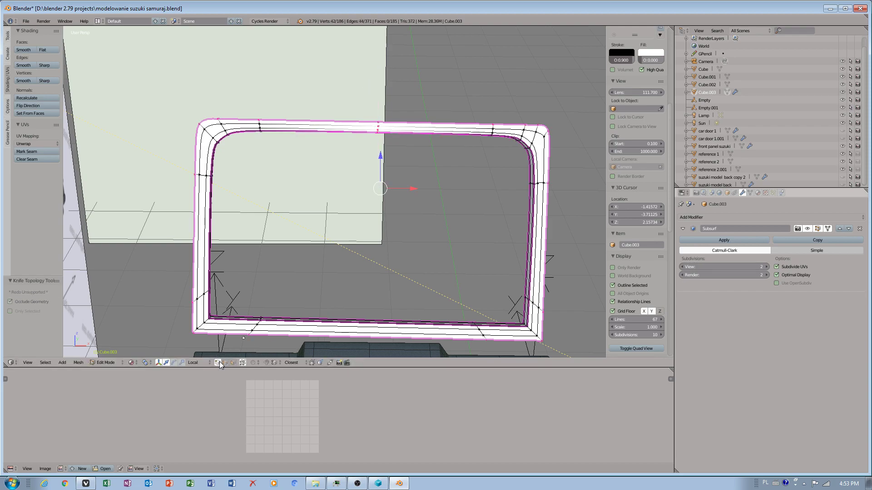
Step: Allow selection of hidden geometry and box-select all vertices of the new cut in the middle of the top bar
left_click(244, 362)
key("b")
left_click_drag(353, 100, 398, 157)
Step: Enable Projected (2D) proportional editing and raise the top bar's middle vertices 0.064 along local Z with a wide Smooth falloff
middle_click_drag(326, 169, 404, 153)
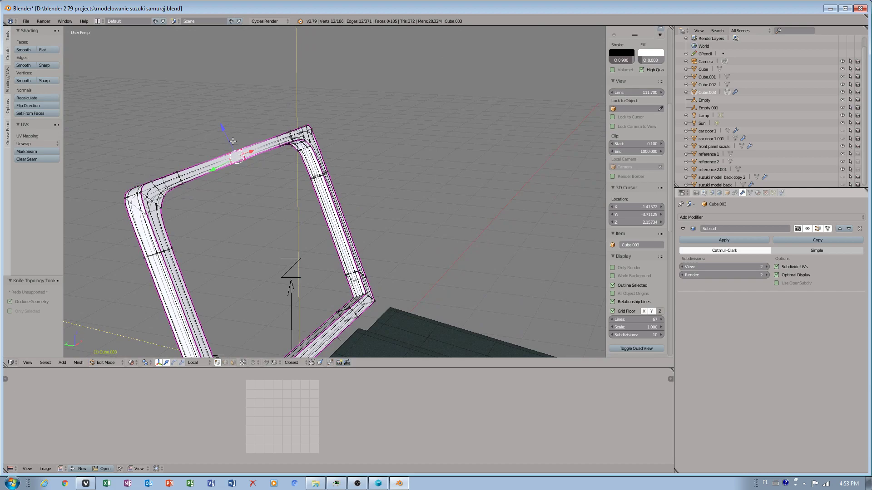
middle_click_drag(296, 245, 347, 259)
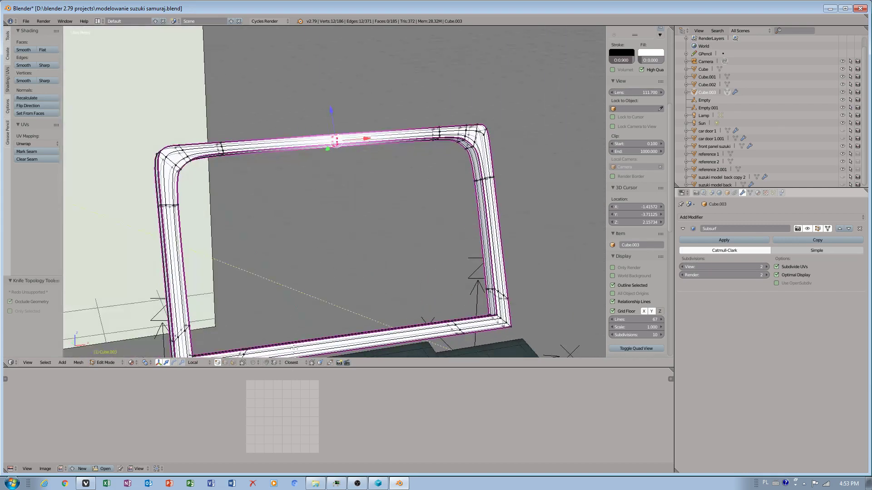
left_click(253, 363)
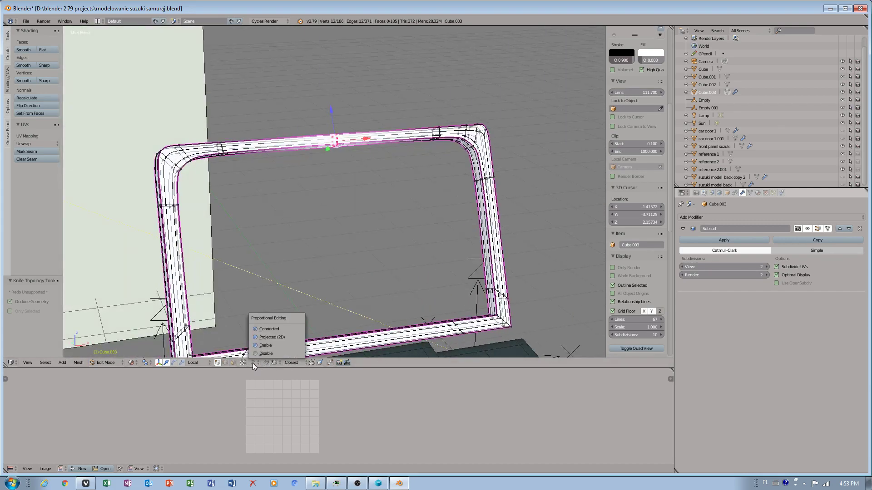
left_click(267, 337)
left_click_drag(334, 130, 335, 122)
scroll(327, 146, "down", 3)
scroll(319, 161, "up", 3)
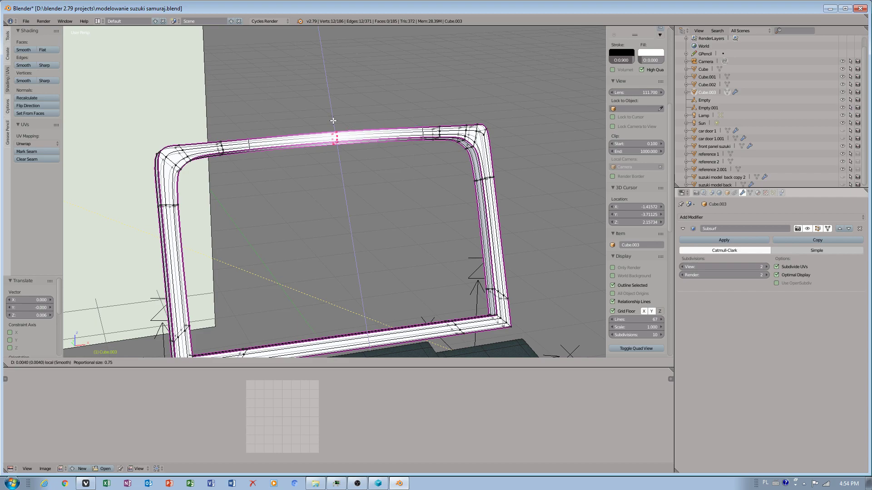
scroll(333, 120, "down", 1)
scroll(333, 120, "down", 3)
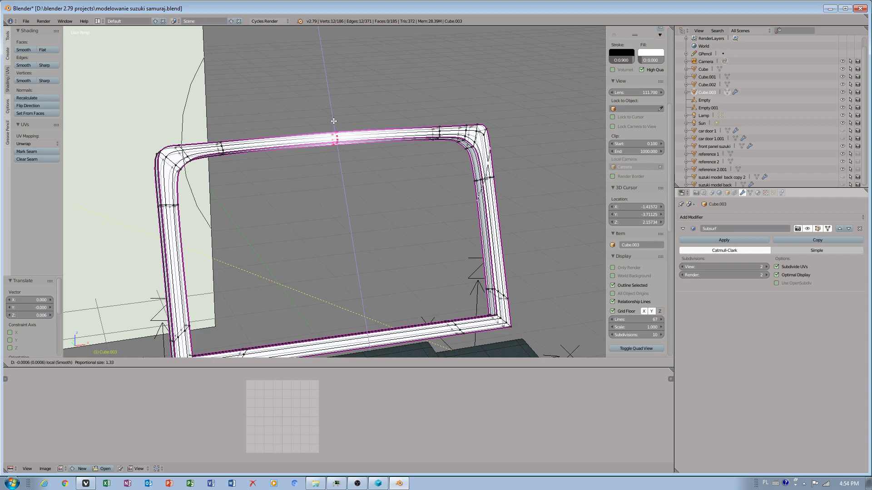
scroll(332, 118, "down", 2)
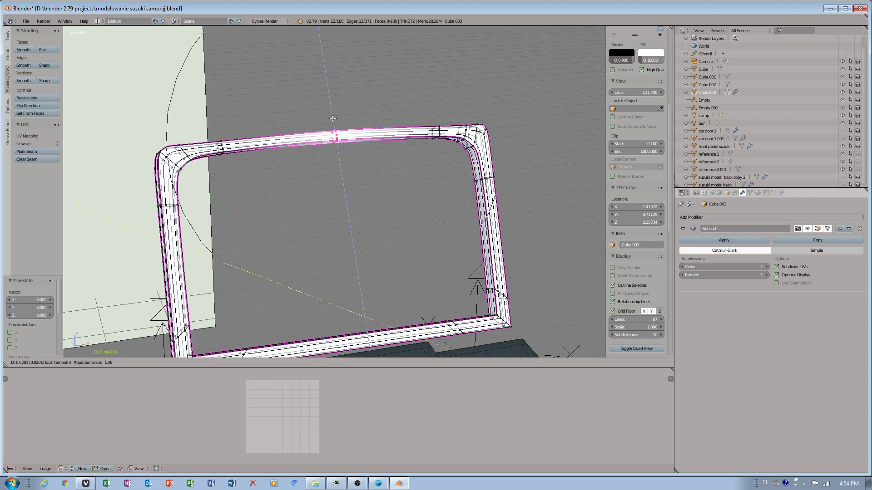
scroll(331, 112, "down", 1)
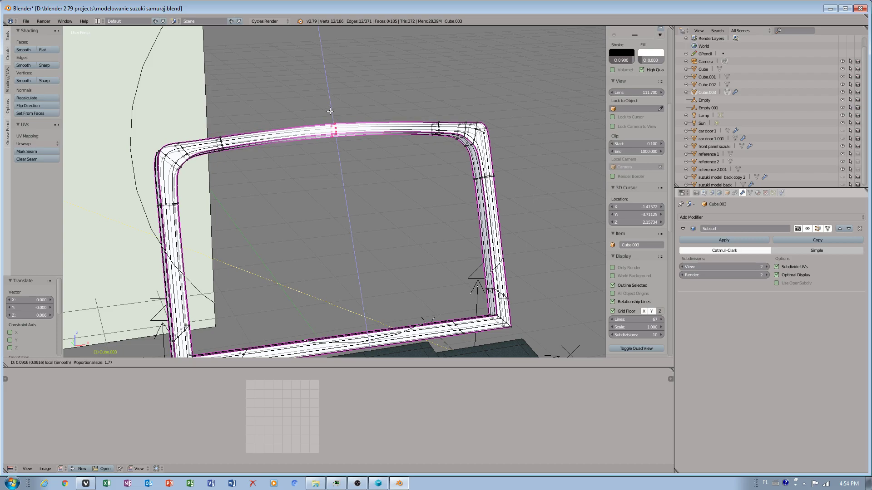
left_click(336, 134)
Step: Clear the selection, select the underside vertices at the top bar's middle cut, and lower them slightly along local Z
key("super")
key("super")
key("a")
middle_click_drag(360, 175, 306, 230)
scroll(360, 182, "up", 3)
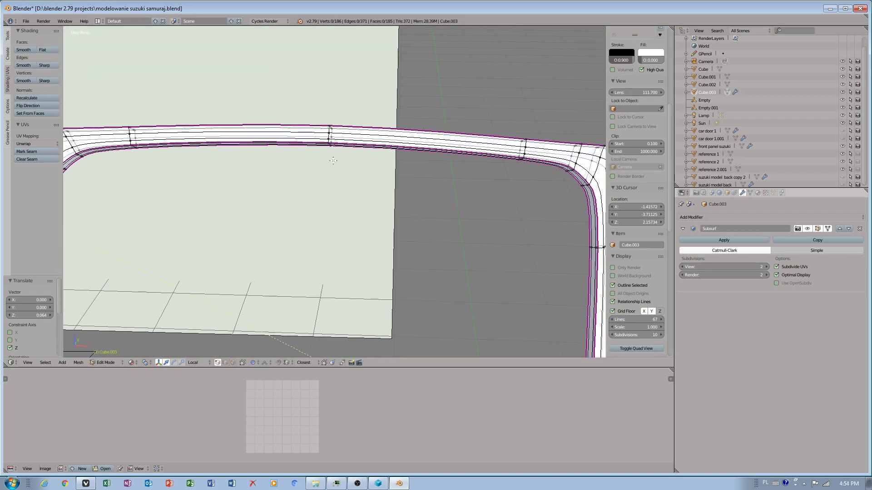
right_click(323, 136, "alt")
scroll(302, 272, "down", 4)
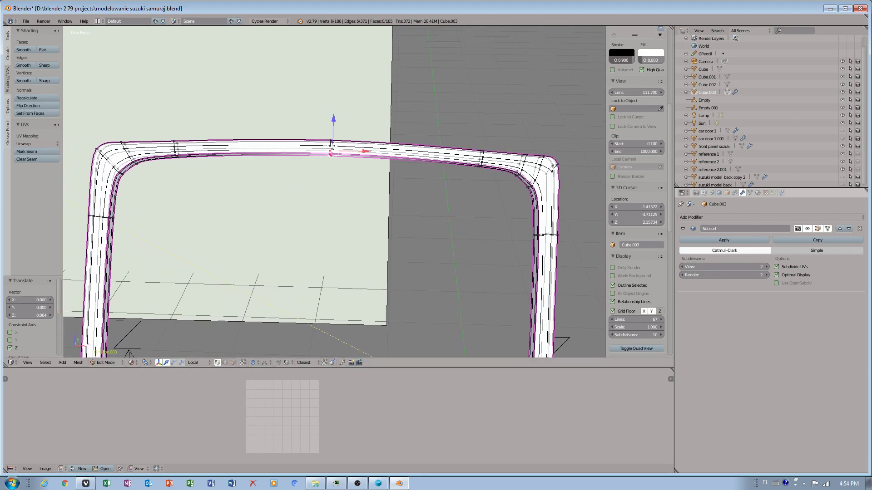
left_click_drag(333, 126, 334, 131)
Step: Fine-tune the height of the top bar's selected underside vertices along local Z, ending with a move of about -0.006
scroll(334, 128, "up", 4)
scroll(334, 127, "up", 1)
scroll(334, 136, "up", 3)
scroll(334, 136, "down", 3)
middle_click_drag(409, 145, 342, 149, "shift")
scroll(342, 149, "down", 2)
left_click_drag(320, 136, 312, 127)
scroll(317, 139, "up", 1)
scroll(315, 134, "up", 1)
scroll(311, 129, "up", 4)
middle_click_drag(312, 128, 315, 157)
left_click_drag(331, 138, 327, 139)
scroll(329, 140, "down", 5)
middle_click_drag(314, 165, 232, 132)
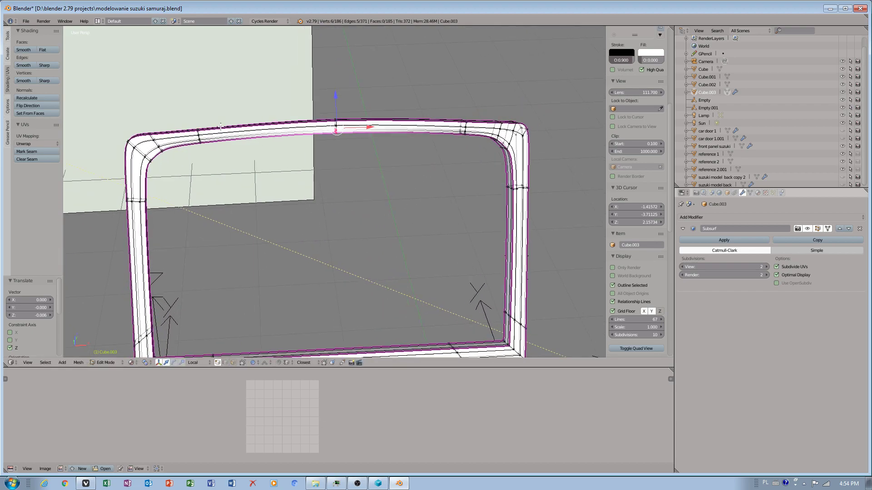
Step: Lasso-select only the four upper-side vertices at the end of the top bar beside the rounded corner
mouse_move(184, 117)
left_mouse_down("ctrl")
mouse_move(196, 133)
mouse_move(206, 123)
left_mouse_up("ctrl")
middle_click_drag(198, 113, 209, 111)
key("a")
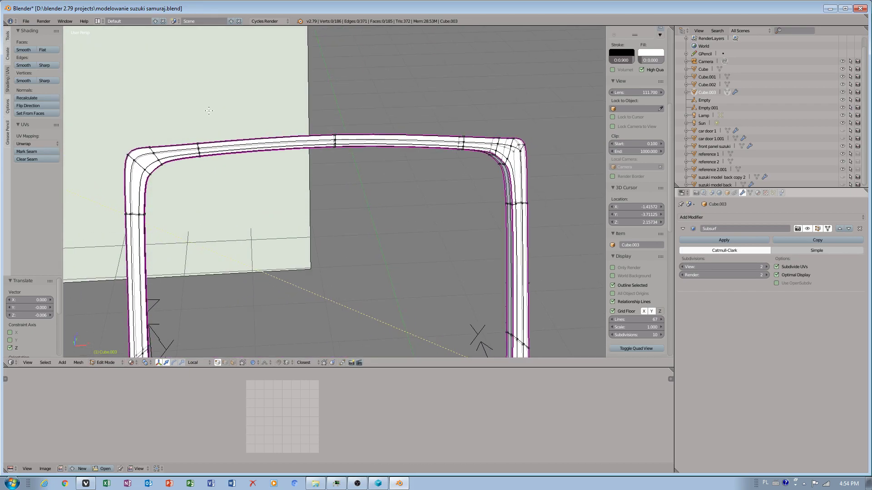
mouse_move(187, 134)
left_mouse_down("ctrl")
mouse_move(193, 145)
mouse_move(205, 134)
mouse_move(187, 132)
left_mouse_up("ctrl")
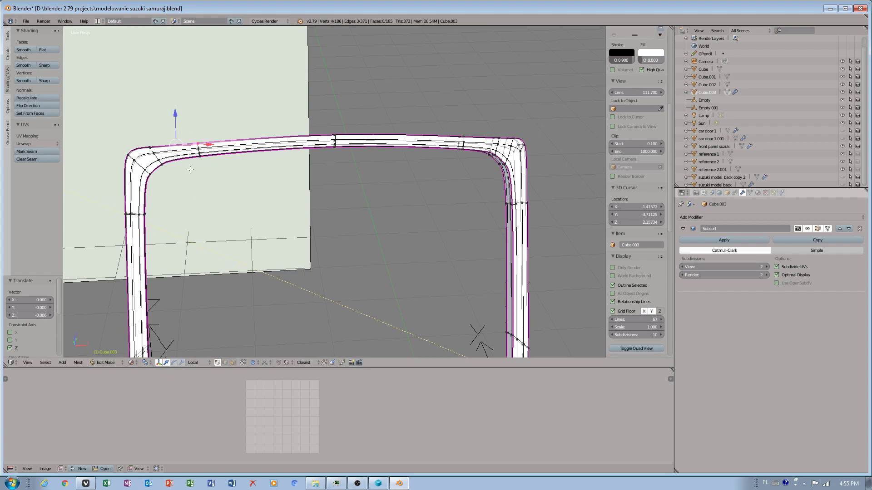
Step: Try Median Point and Individual Origins as the pivot point for the selected top bar vertices
left_click(145, 363)
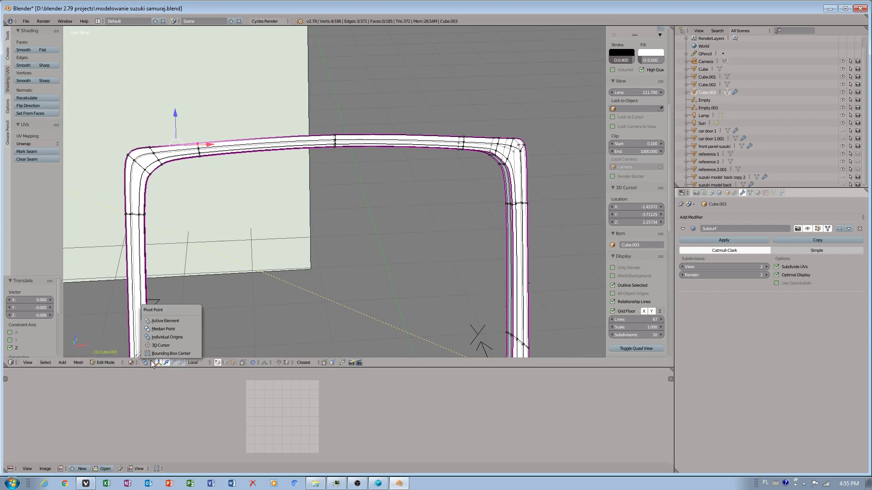
left_click(166, 330)
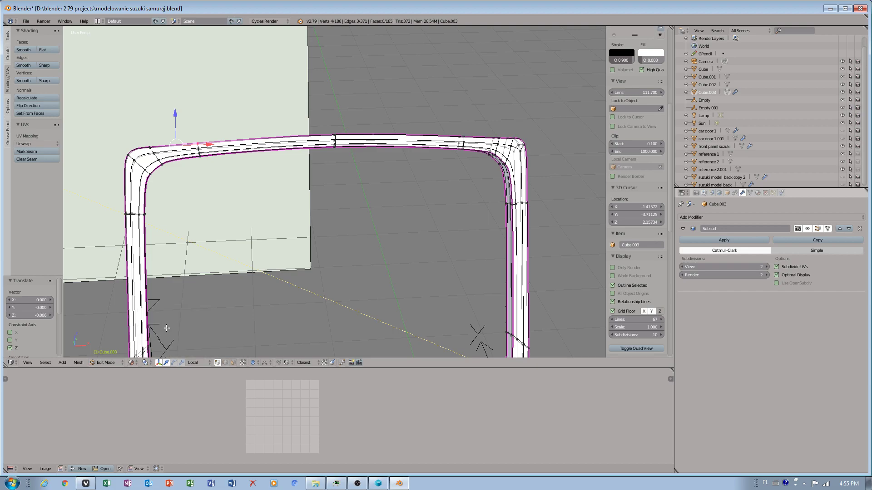
left_click(144, 363)
left_click(164, 336)
middle_click_drag(211, 288, 260, 240)
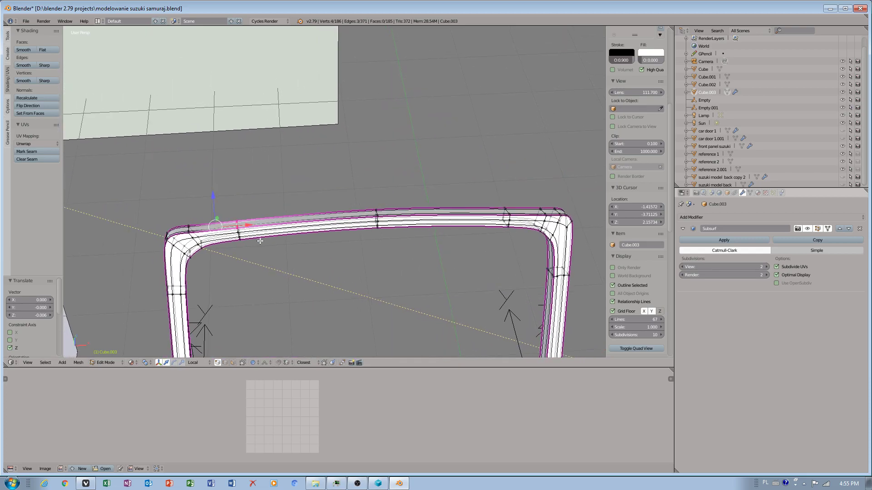
scroll(314, 222, "up", 3)
middle_click_drag(193, 247, 255, 249, "shift")
scroll(257, 264, "up", 2)
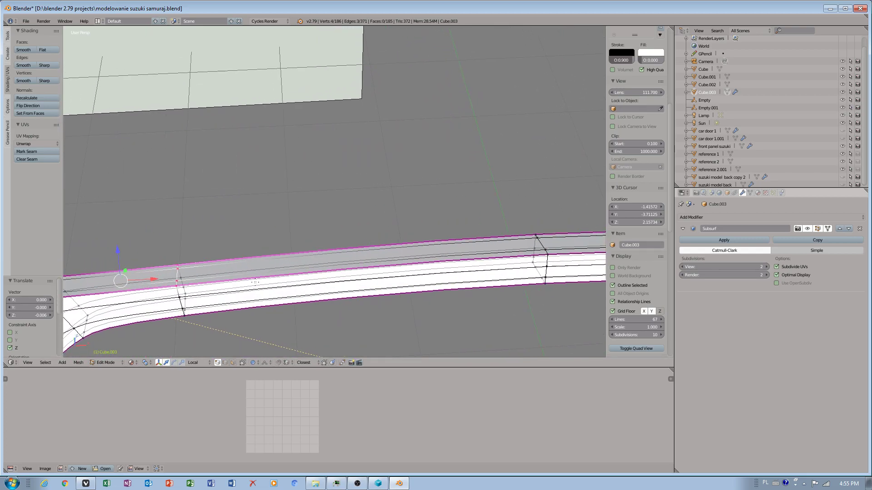
middle_click_drag(187, 282, 207, 287)
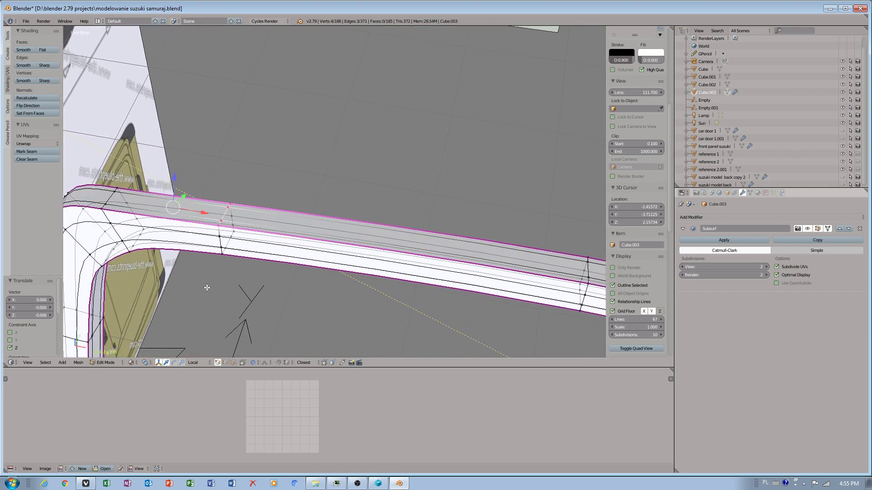
Step: Try the Normal transform orientation and return to Local
left_click(195, 362)
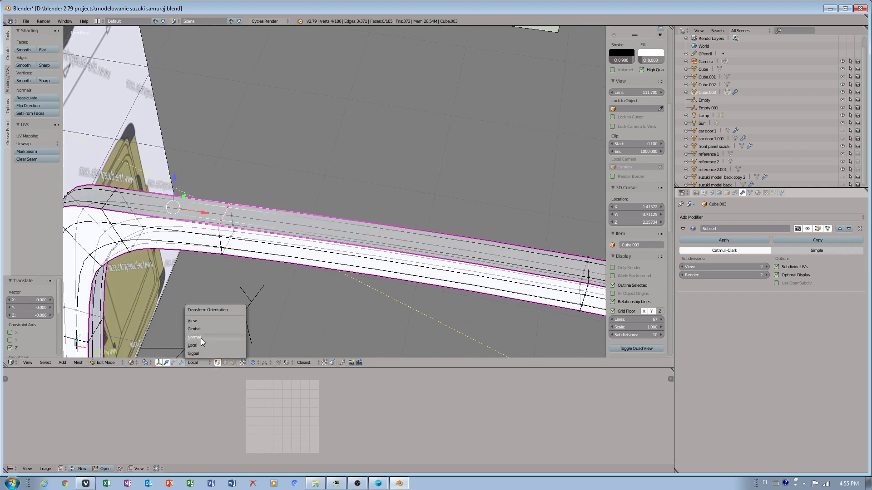
left_click(200, 337)
left_click(199, 362)
left_click(202, 345)
Step: Try Active Element and Bounding Box Center as the pivot point and return to Individual Origins
left_click(145, 363)
left_click(164, 321)
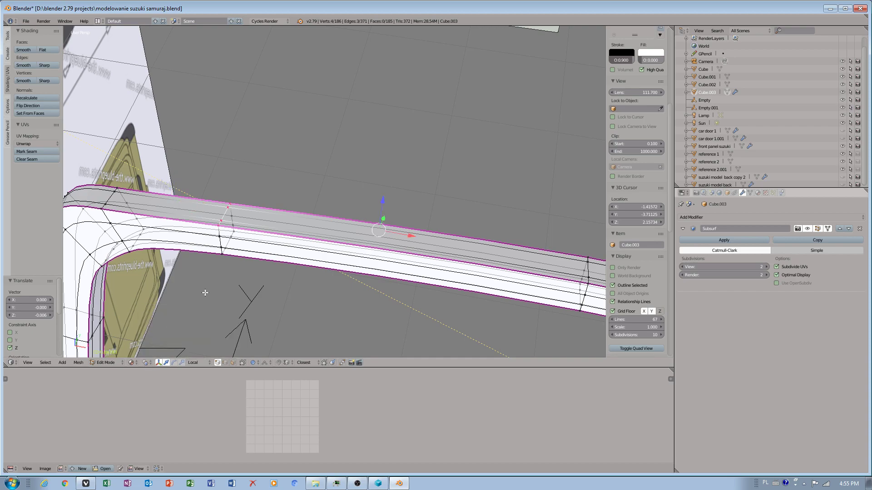
left_click(145, 363)
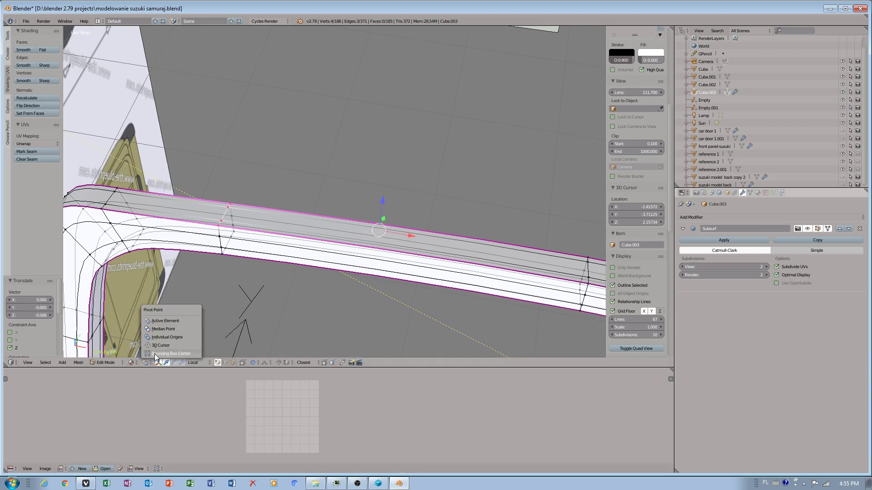
left_click(155, 353)
left_click(145, 363)
left_click(159, 342)
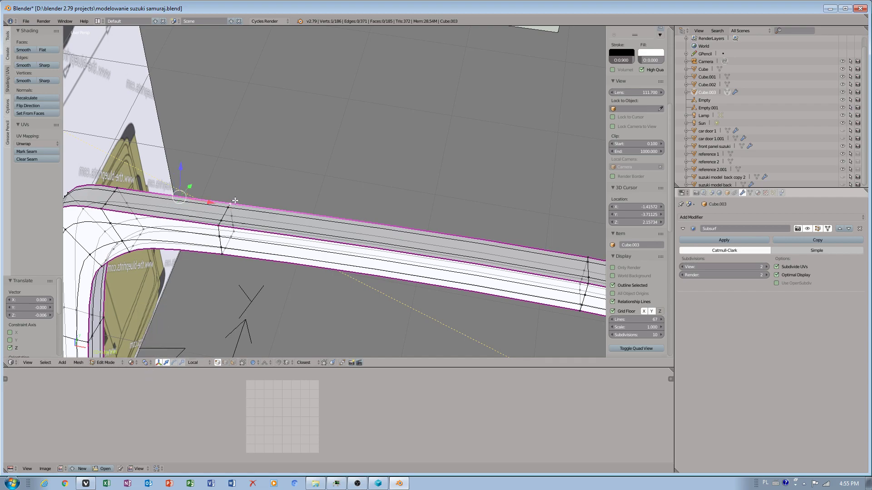
Step: Select six vertices around the upper side of the top bar's cross-section beside the rounded corner
right_click(226, 227, "shift")
right_click(221, 225, "shift")
middle_click_drag(222, 225, 241, 239)
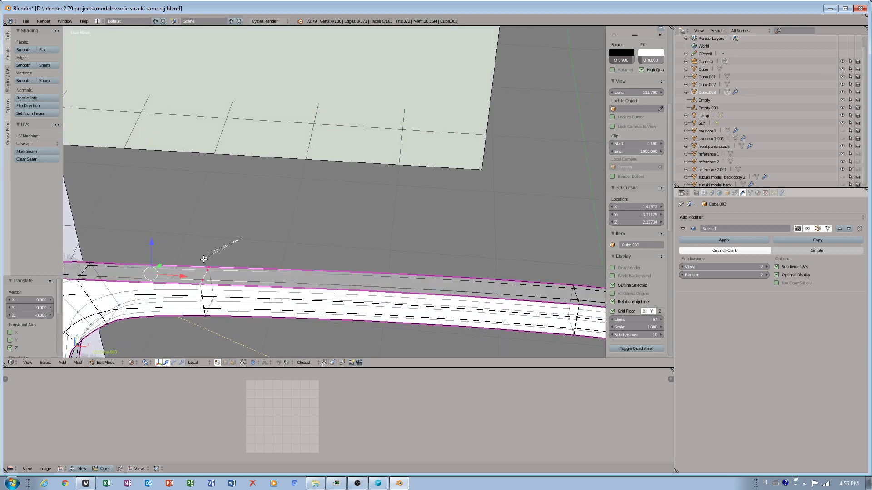
right_click(222, 281, "shift")
middle_click_drag(222, 281, 223, 292)
mouse_move(223, 292)
left_mouse_down("ctrl")
mouse_move(178, 349)
mouse_move(223, 306)
left_mouse_up("ctrl")
middle_click_drag(180, 342, 181, 352)
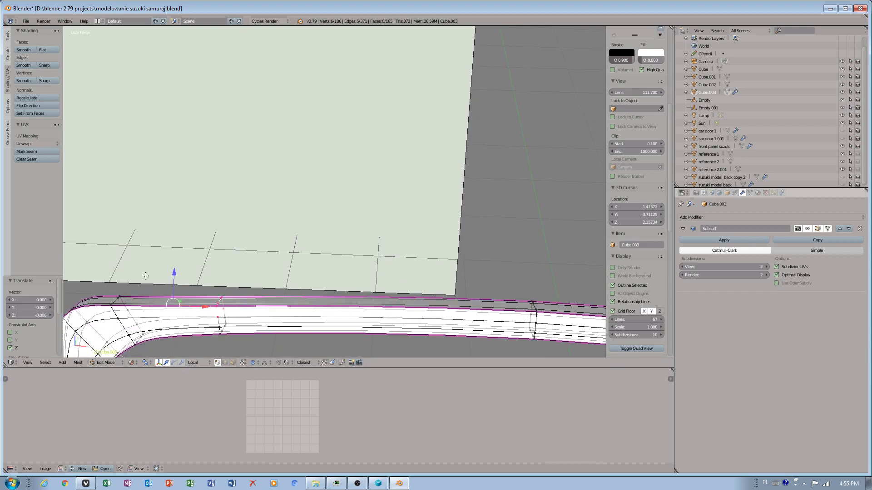
left_click(7, 37)
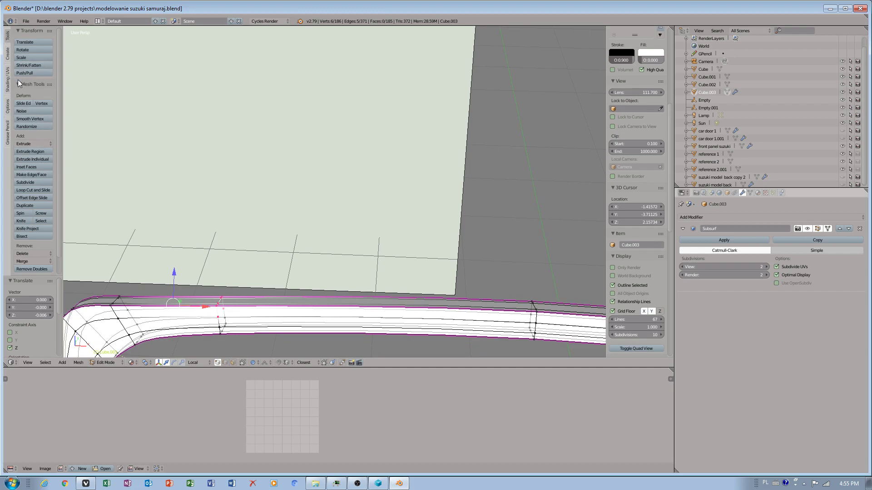
left_click(7, 110)
left_click(7, 132)
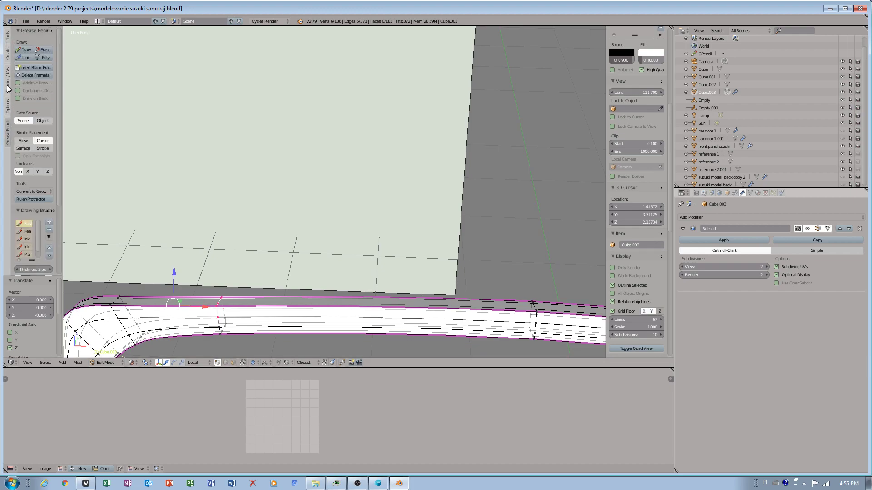
left_click(9, 36)
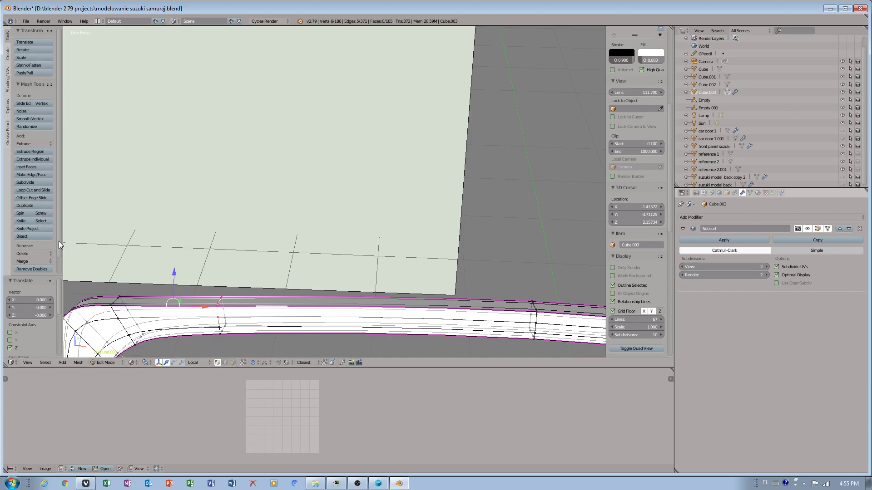
scroll(59, 241, "down", 2)
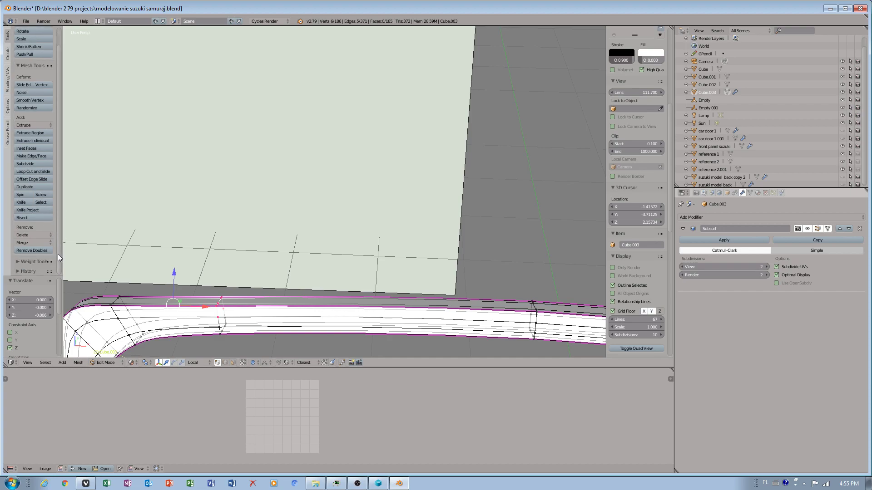
Step: Disable proportional editing and use Individual Origins as the pivot point for the selected top bar vertices
middle_click_drag(172, 301, 150, 358)
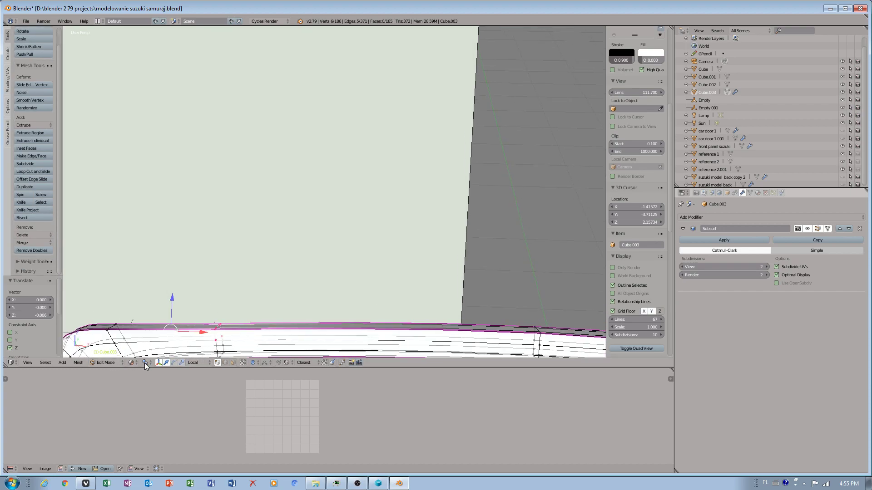
left_click(254, 362)
left_click(265, 350)
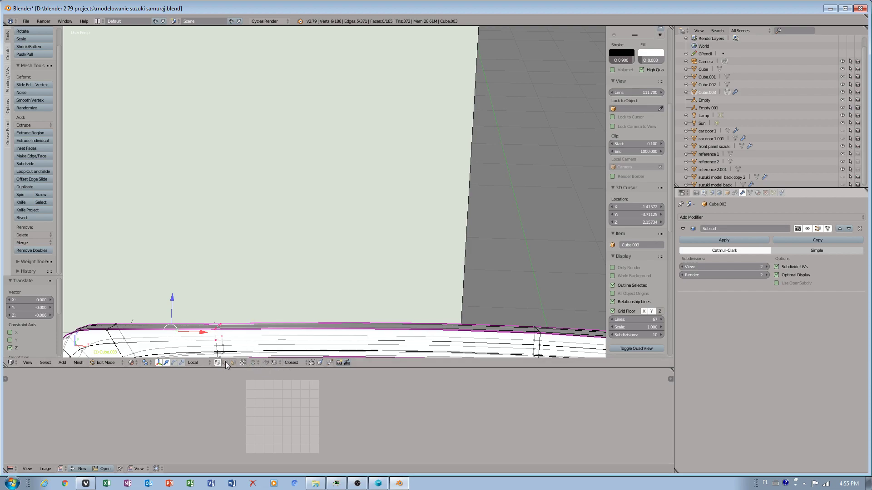
left_click(293, 363)
left_click(145, 362)
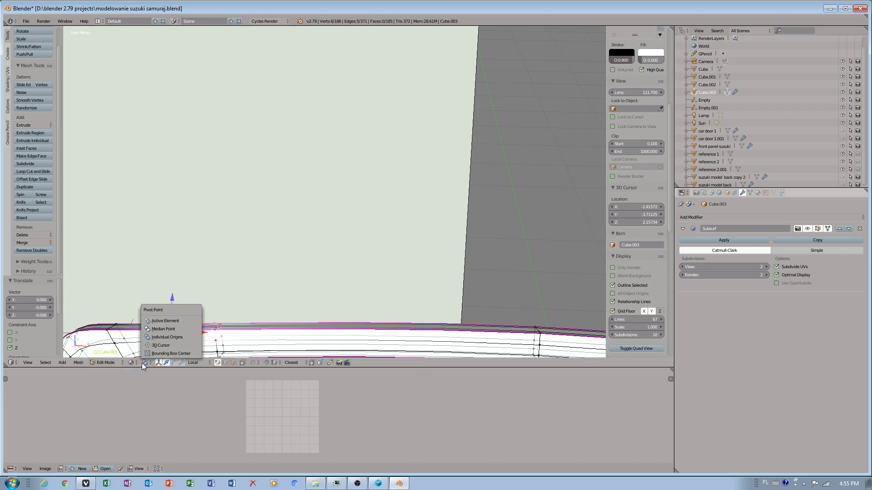
left_click(160, 337)
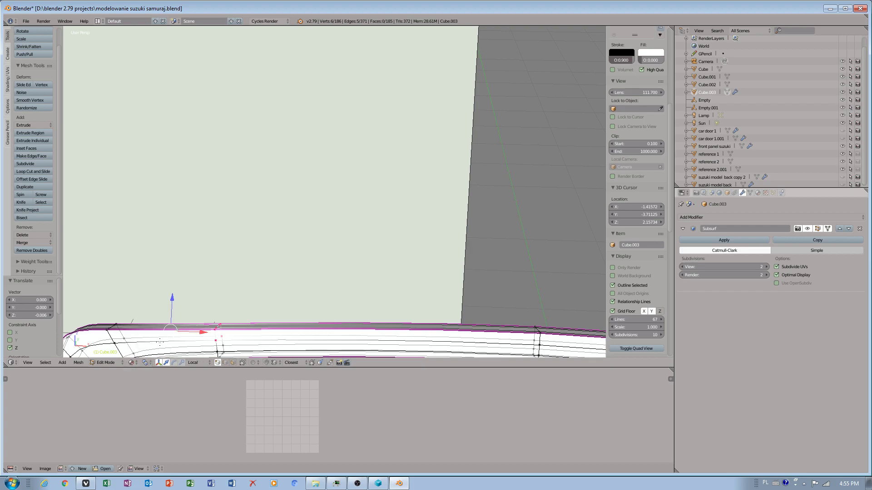
Step: Leave Edit Mode and set the window frame's origin to its geometry
key("Tab")
scroll(201, 322, "down", 6)
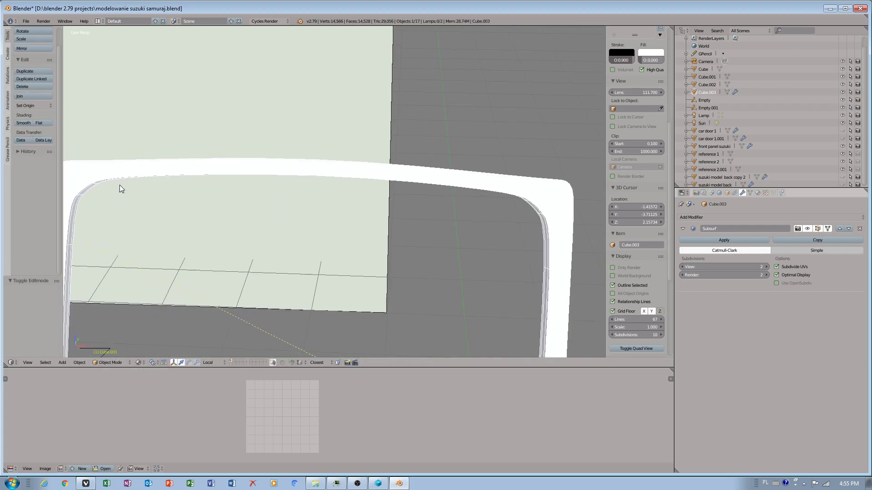
scroll(582, 213, "down", 1)
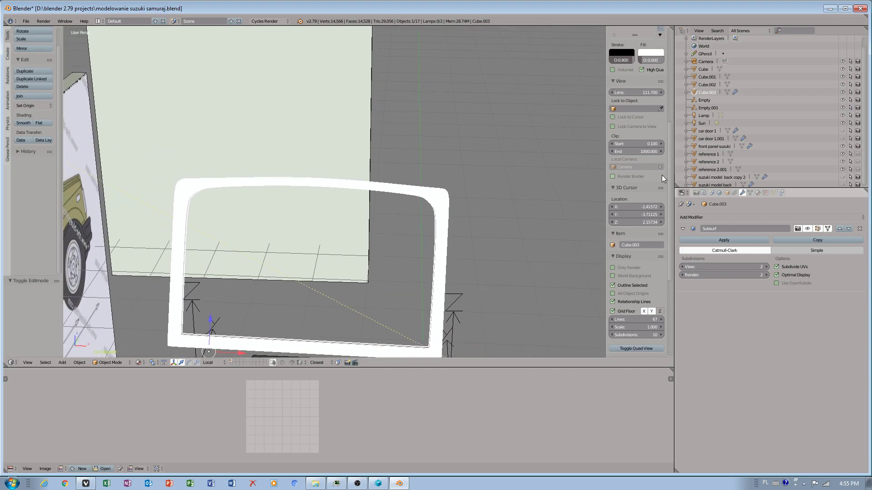
left_click(24, 105)
left_click(45, 122)
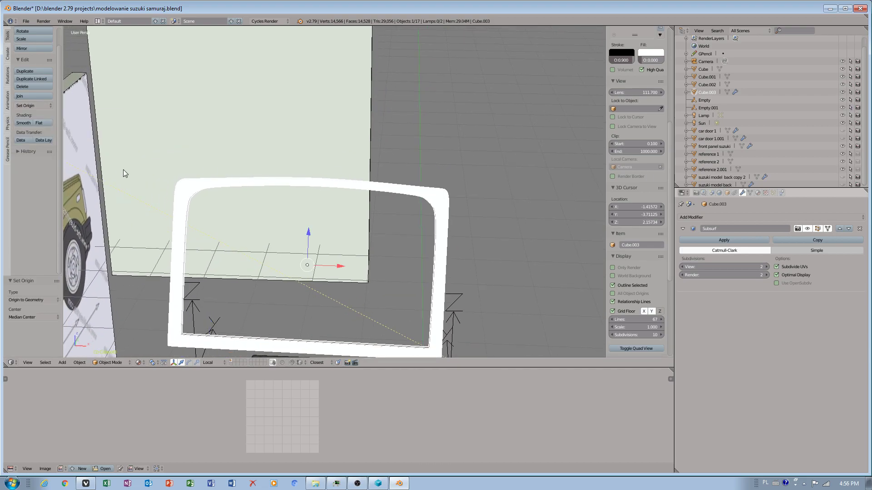
Step: Return to Edit Mode, pivot around the 3D Cursor and move the cursor to about X 5.66, Y 1.28, Z 2.33
key("Tab")
middle_click_drag(235, 186, 291, 241)
scroll(271, 215, "up", 5)
scroll(292, 245, "up", 4)
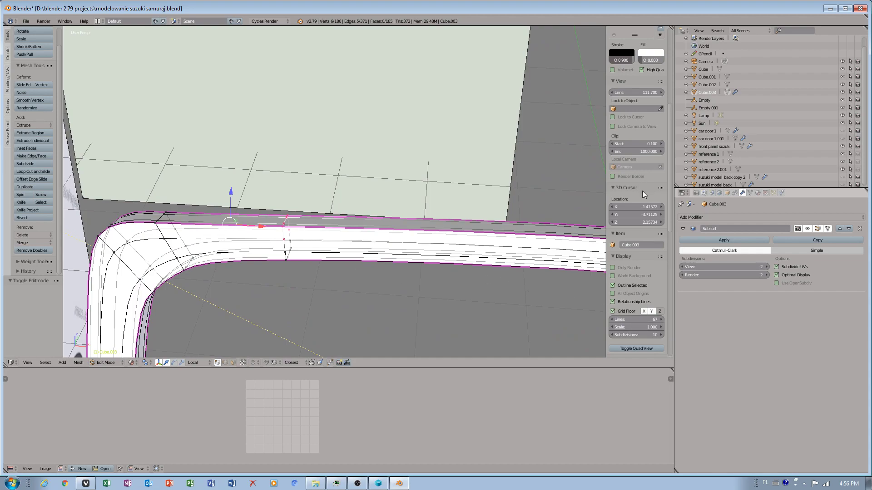
mouse_move(630, 214)
left_mouse_down()
mouse_move(640, 214)
mouse_move(631, 222)
left_mouse_up()
left_click(150, 363)
left_click(158, 345)
scroll(422, 261, "down", 8)
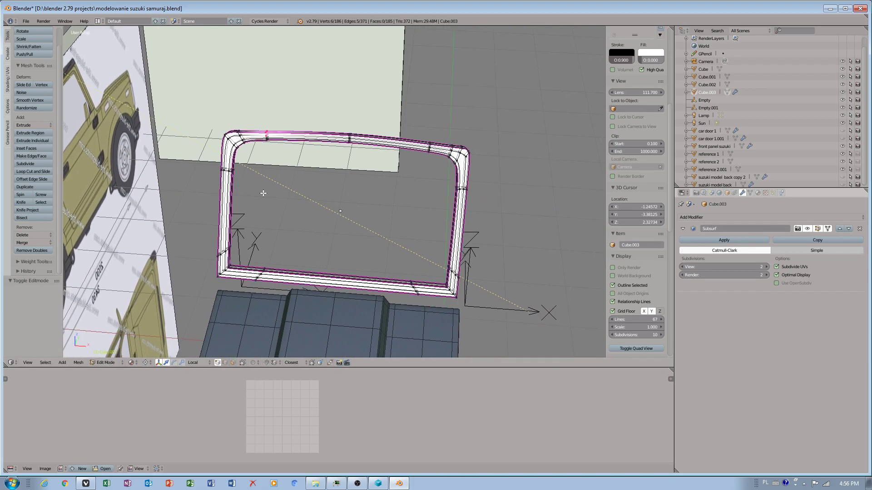
left_click_drag(629, 209, 649, 215)
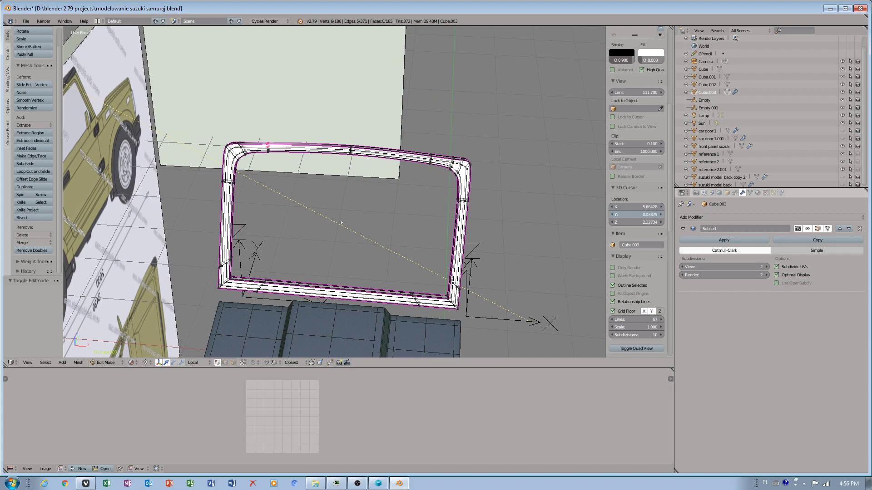
Step: Restore Individual Origins as the pivot point and nudge the selected top bar vertices slightly along local X
left_click(146, 362)
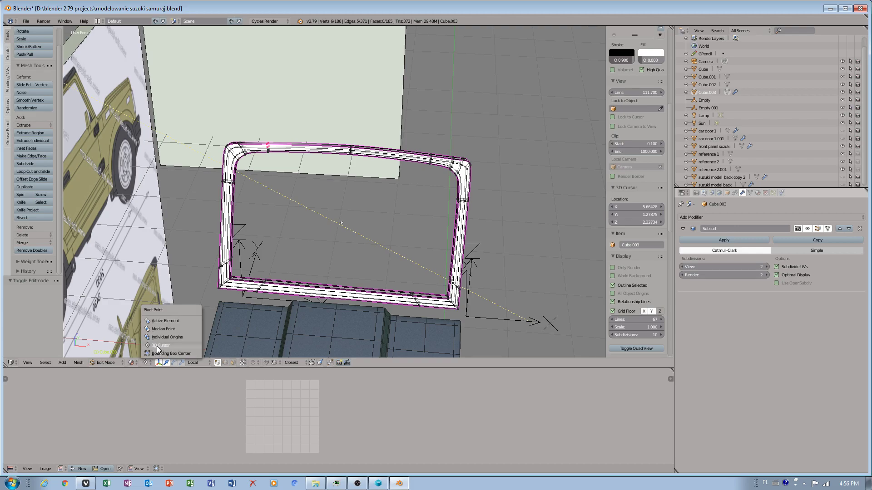
left_click(161, 337)
middle_click_drag(255, 183, 286, 203)
scroll(258, 179, "up", 1)
scroll(230, 154, "up", 3)
middle_click_drag(230, 154, 306, 257)
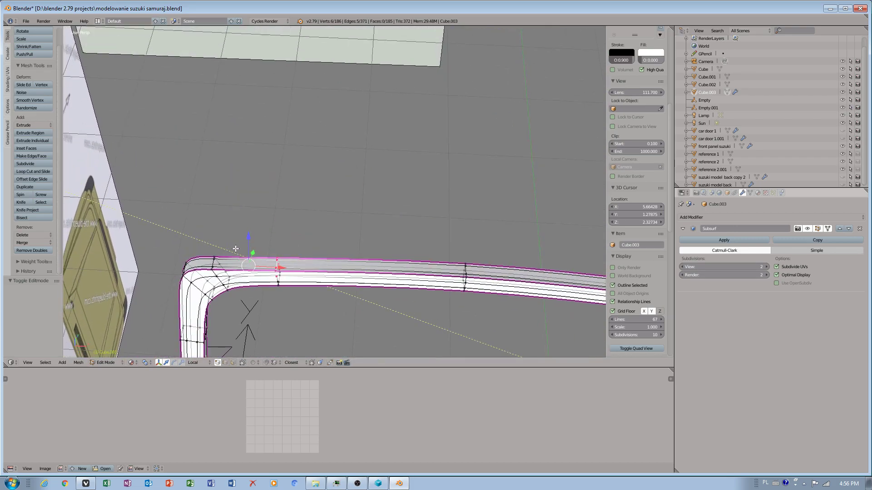
scroll(306, 257, "up", 2)
scroll(215, 321, "up", 1)
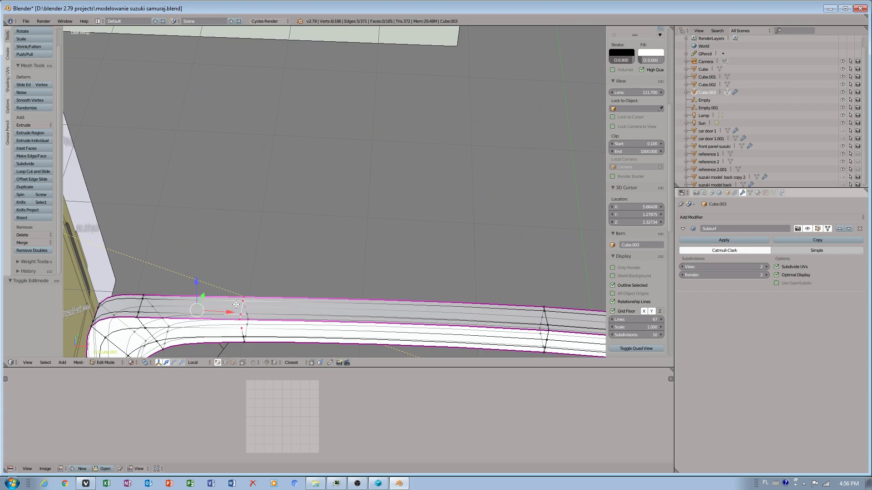
left_click_drag(215, 312, 217, 312)
Step: Try the Edit Texture Space option for the last move and adjust its Proportional Size
middle_click_drag(248, 326, 249, 302)
scroll(59, 329, "down", 5)
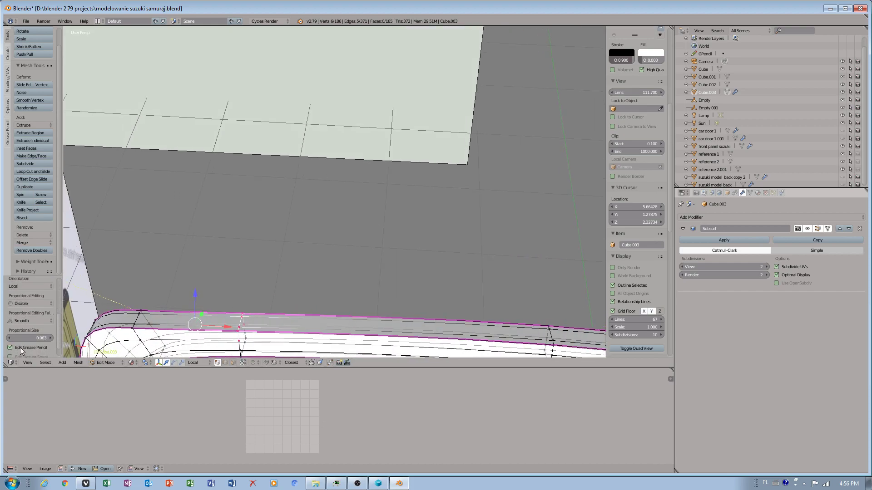
scroll(20, 347, "down", 1)
left_click(33, 342)
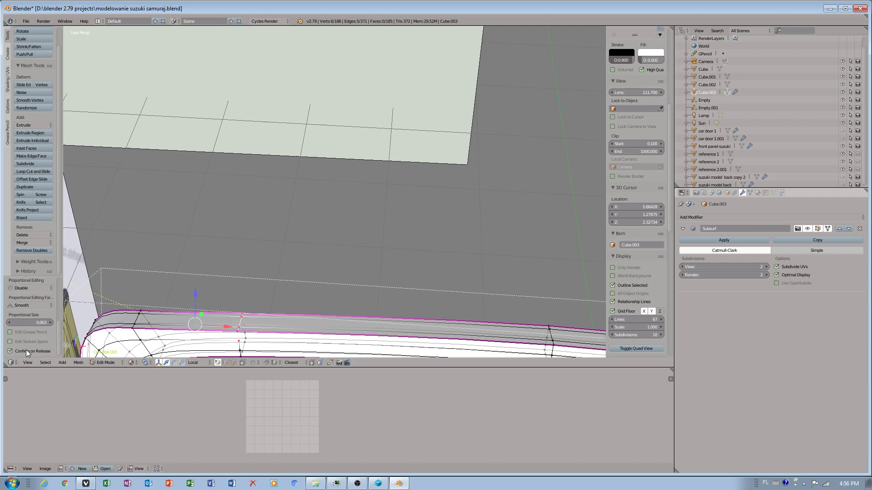
left_click_drag(41, 322, 85, 304)
Step: Reselect the top bar vertices beside the rounded corner and limit selection to visible geometry
scroll(51, 333, "up", 2)
mouse_move(285, 323)
middle_mouse_down()
mouse_move(245, 313)
mouse_move(287, 303)
mouse_move(283, 230)
middle_mouse_up()
key("a")
scroll(252, 233, "up", 1)
mouse_move(241, 231)
left_mouse_down("ctrl")
mouse_move(209, 274)
mouse_move(227, 285)
mouse_move(245, 259)
left_mouse_up("ctrl")
scroll(395, 256, "down", 2)
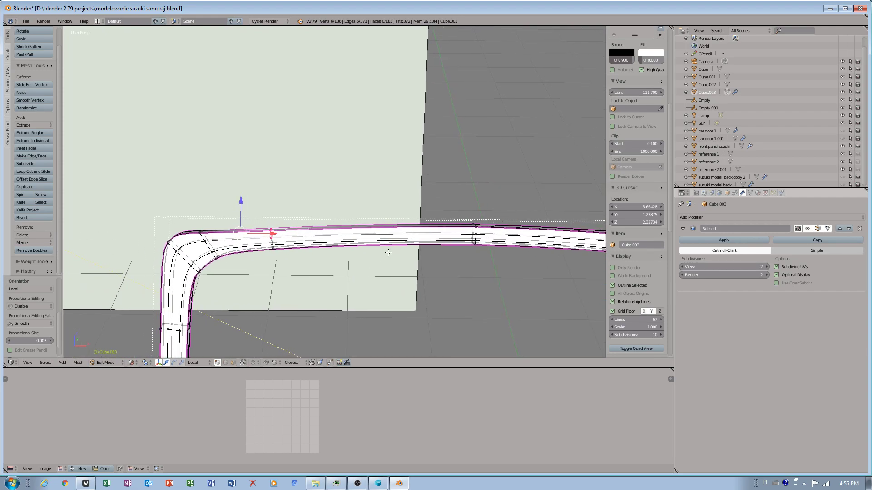
middle_click_drag(395, 255, 279, 229, "shift")
left_click(243, 363)
Step: Toggle the last move's Edit Texture Space option on and back off
scroll(339, 265, "down", 7)
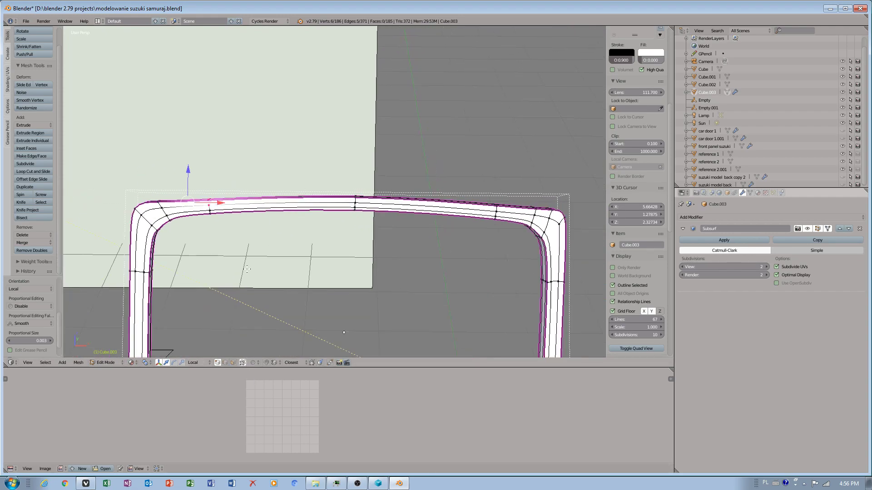
middle_click_drag(339, 265, 277, 260)
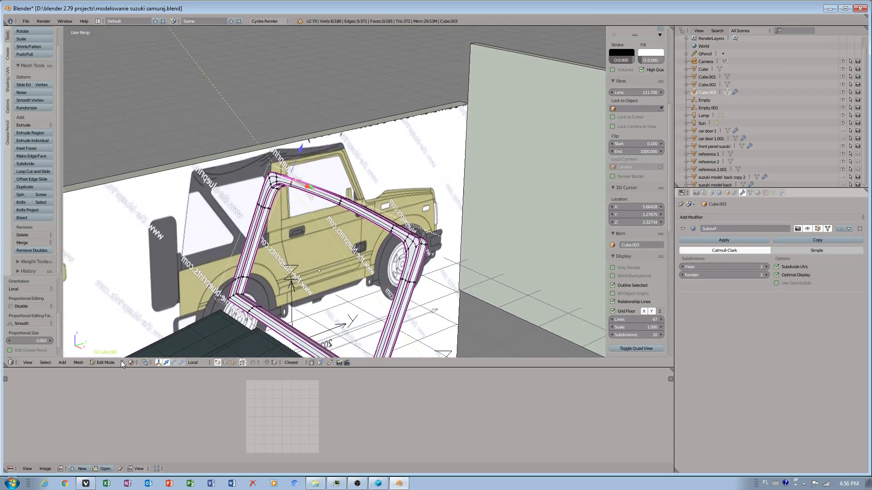
scroll(41, 291, "down", 1)
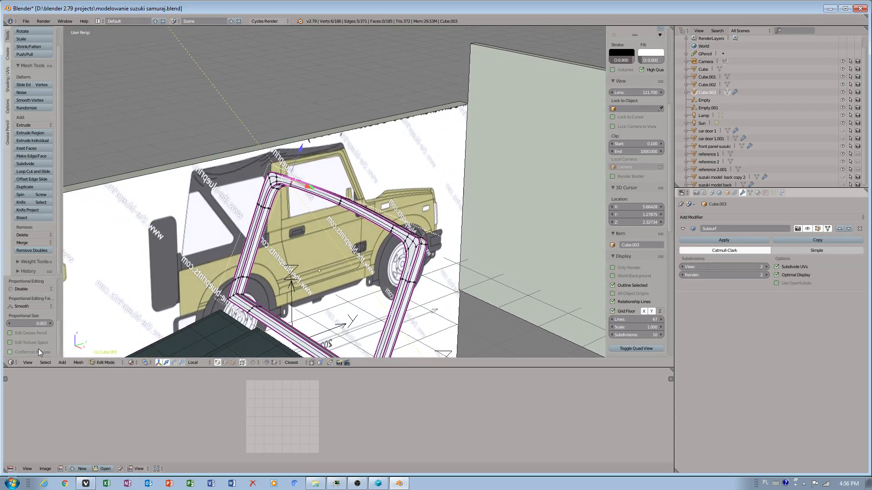
left_click(17, 344)
left_click(16, 344)
Step: Check the whole window frame in Object Mode and return to Edit Mode
left_click(110, 361)
left_click(110, 354)
middle_click_drag(293, 215, 304, 319)
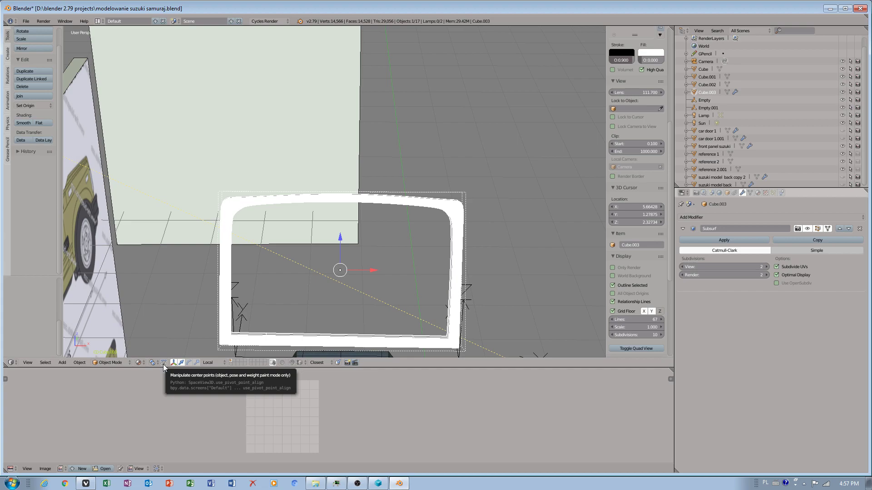
left_click(110, 362)
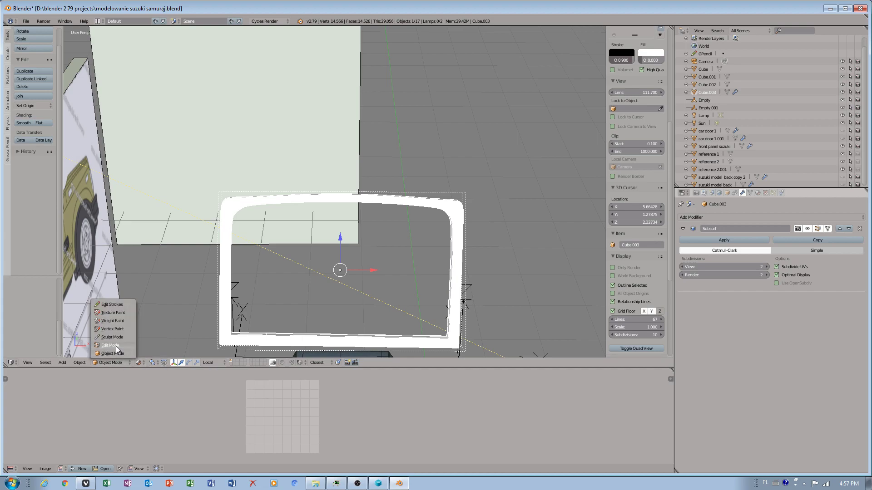
left_click(115, 347)
scroll(294, 242, "up", 4)
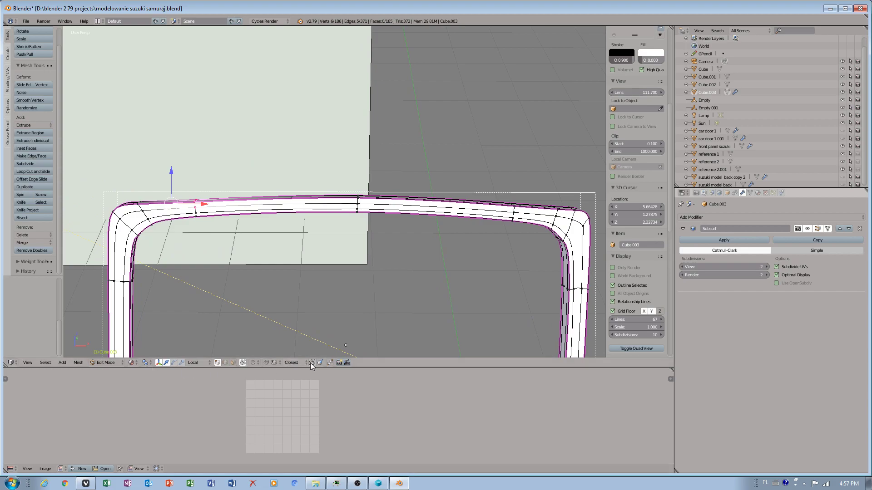
Step: Set the snap target to Center and reselect the transform pivot point for the window frame vertices
left_click(293, 362)
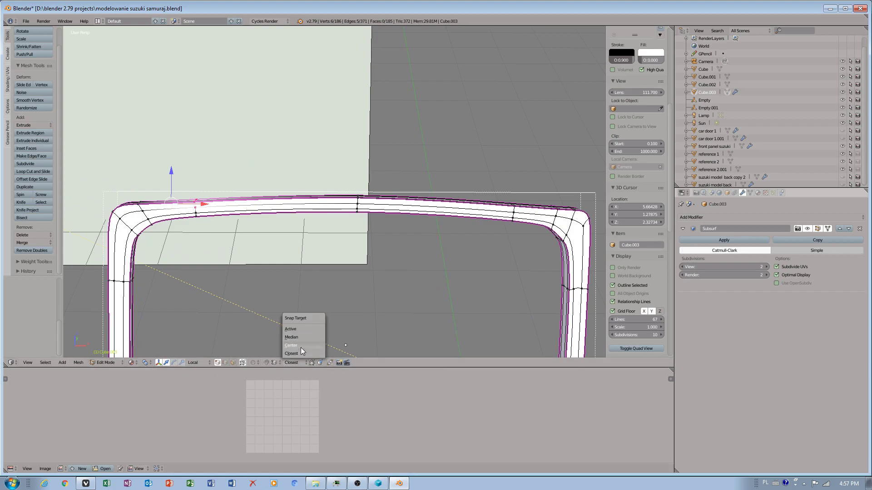
left_click(301, 348)
left_click(113, 363)
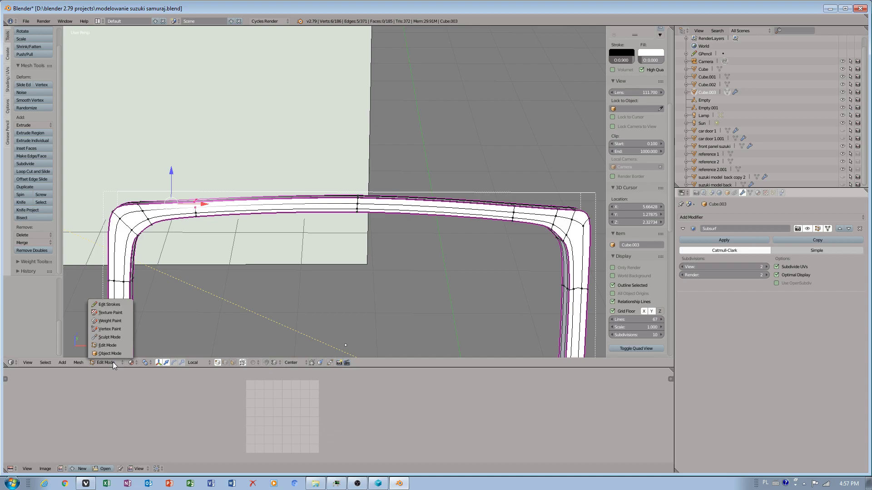
left_click(145, 363)
left_click(159, 337)
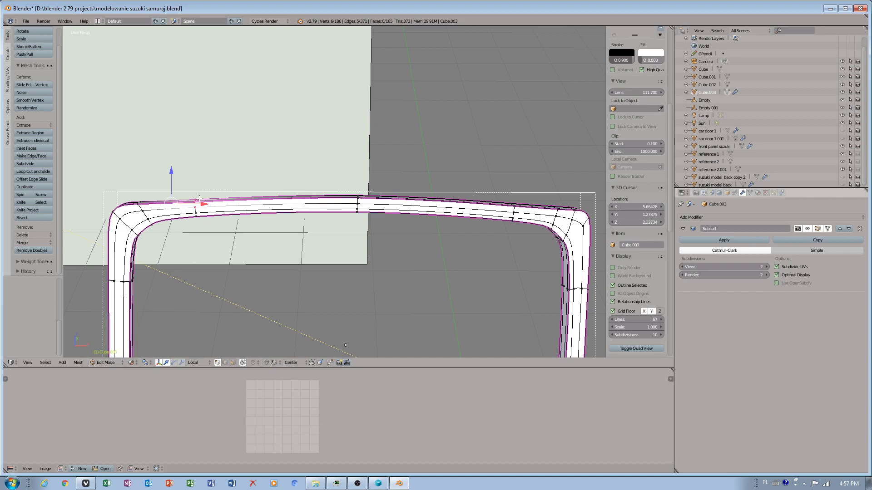
key("period")
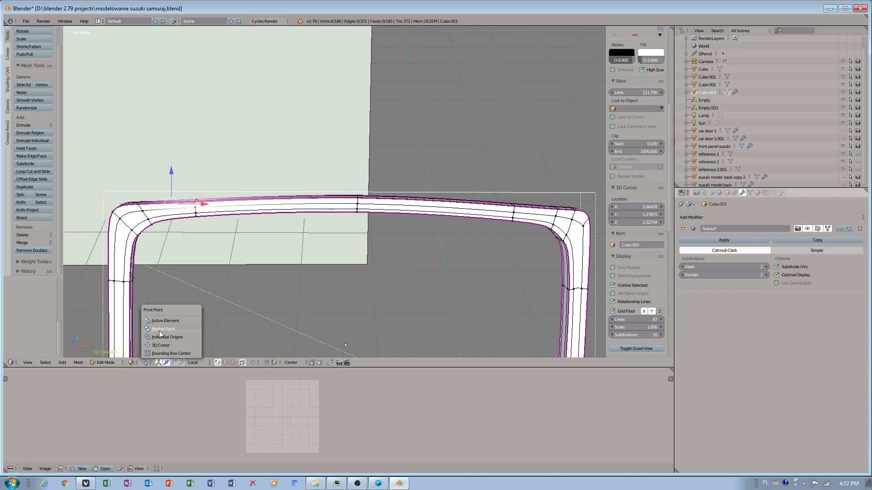
left_click(160, 336)
Step: Return to Object Mode and lower the window frame about 0.23 units along its local Z axis
scroll(296, 253, "up", 3)
scroll(296, 254, "up", 2)
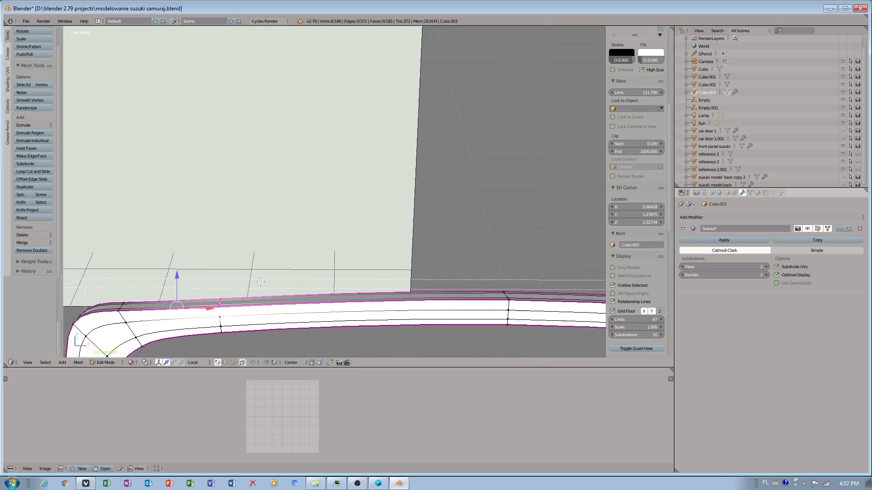
middle_click_drag(262, 296, 268, 160)
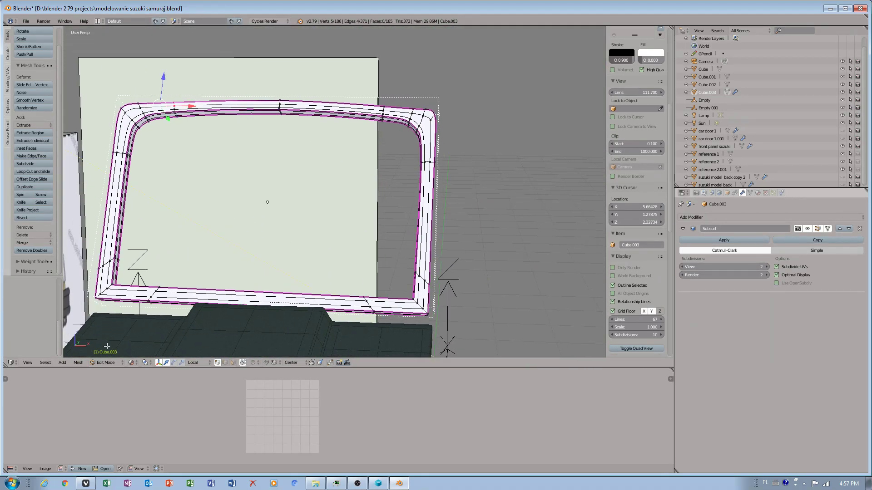
key("Tab")
middle_click_drag(397, 210, 295, 192)
scroll(355, 198, "up", 6)
key("g")
key("z")
key("z")
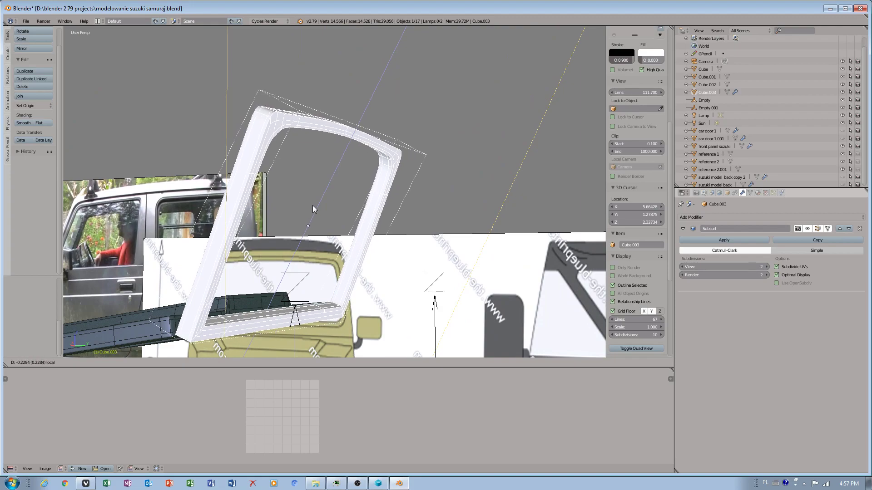
left_click(312, 205)
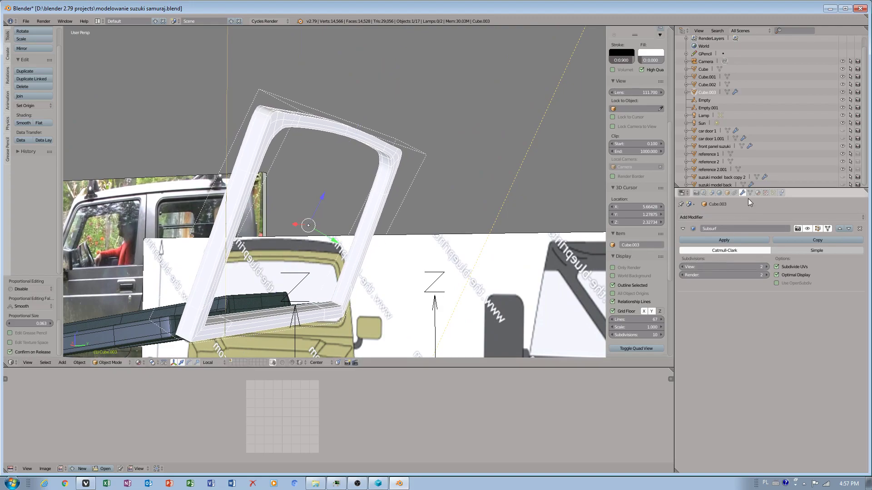
Step: Turn off the Texture Space display for the window frame, leaving Draw All Edges enabled
left_click(727, 192)
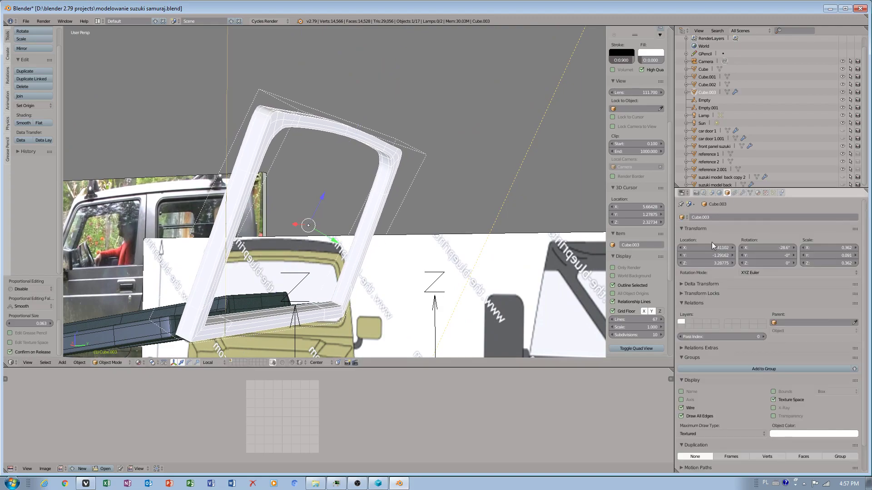
scroll(726, 272, "down", 2)
left_click(699, 387)
left_click(699, 387)
left_click(773, 372)
left_click(775, 372)
left_click(775, 372)
Step: Raise the window frame along its local Z axis to a Z location of about 3.35 and save the project file
middle_click_drag(393, 174, 388, 217)
mouse_move(325, 174)
left_mouse_down()
mouse_move(350, 159)
mouse_move(341, 171)
left_mouse_up()
middle_click_drag(341, 171, 101, 43)
left_click(26, 22)
left_click(31, 83)
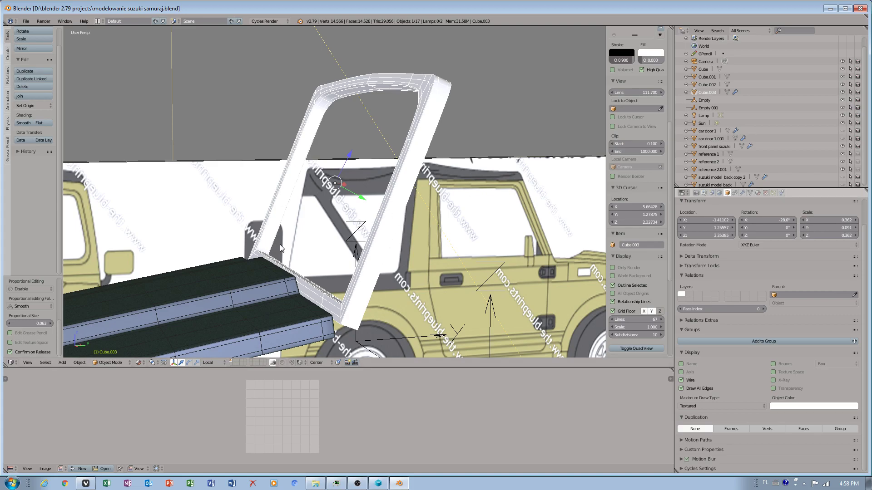
mouse_move(279, 250)
middle_mouse_down()
mouse_move(279, 273)
mouse_move(317, 293)
mouse_move(332, 267)
mouse_move(290, 252)
middle_mouse_up()
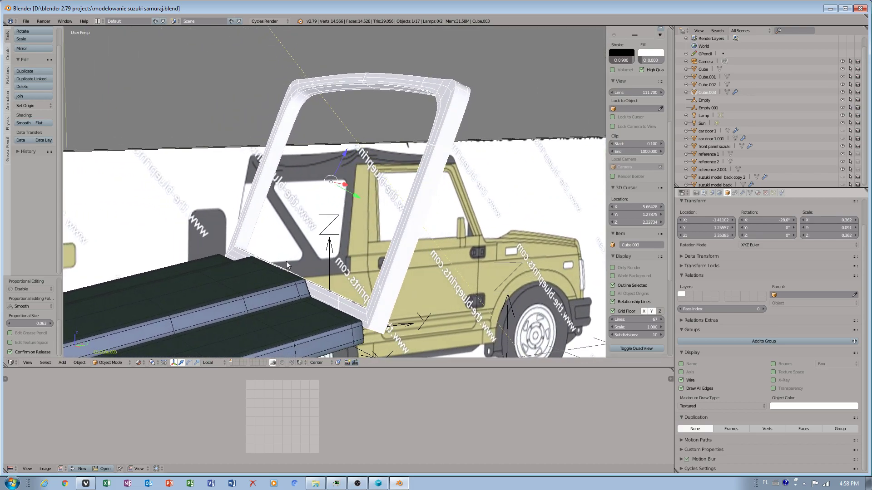
left_click(332, 181)
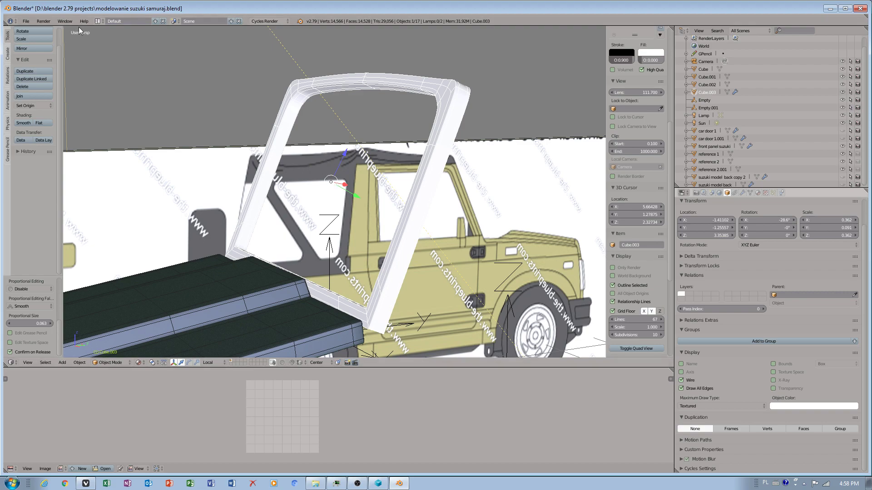
left_click(31, 21)
left_click(43, 78)
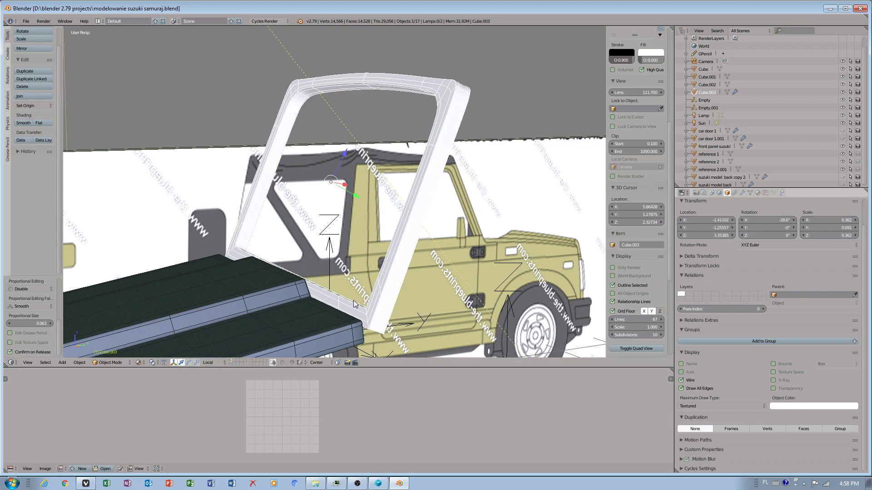
Step: Shift the window frame sideways along its local X axis to an X location of about -1.32
middle_click_drag(241, 297, 378, 293)
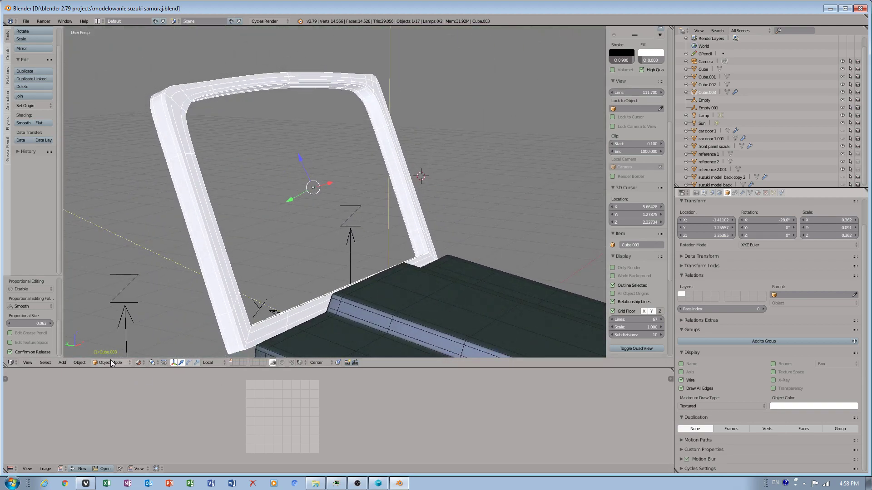
middle_click_drag(301, 208, 361, 154)
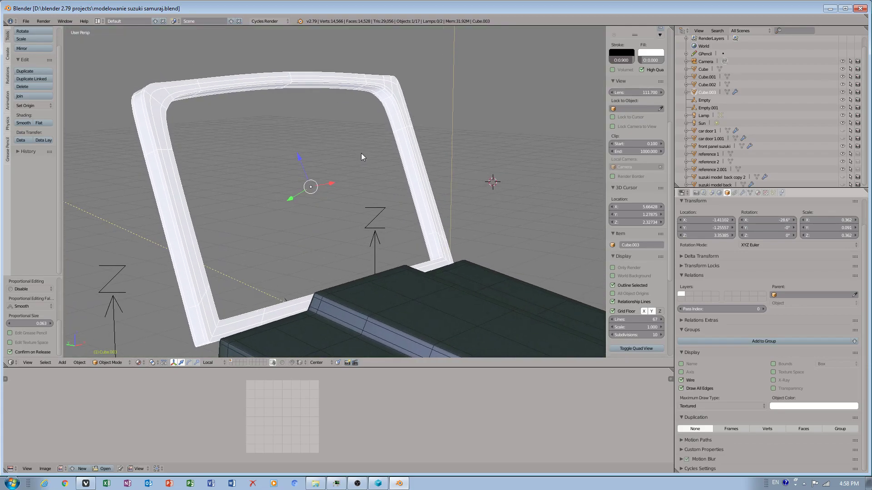
key("g")
key("x")
key("x")
left_click(336, 183)
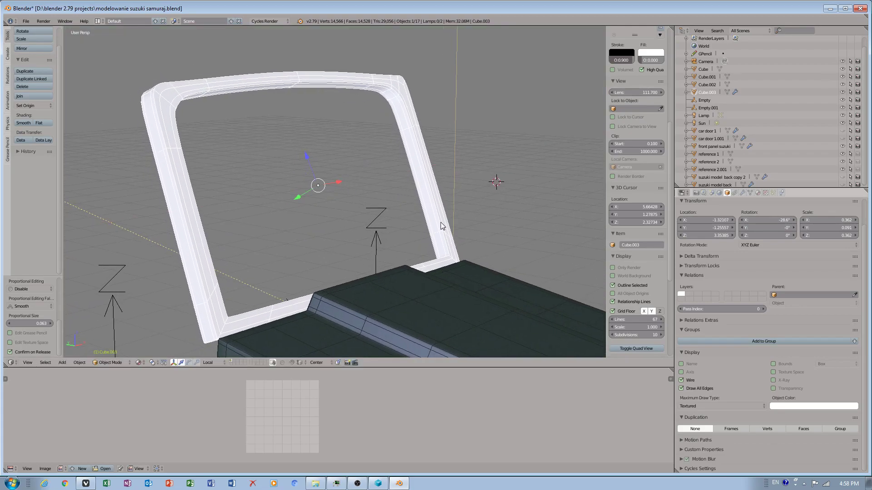
Step: Replace the window frame's material with BMD_CarPaint_0020
left_click(757, 192)
left_click(730, 245)
left_click(682, 242)
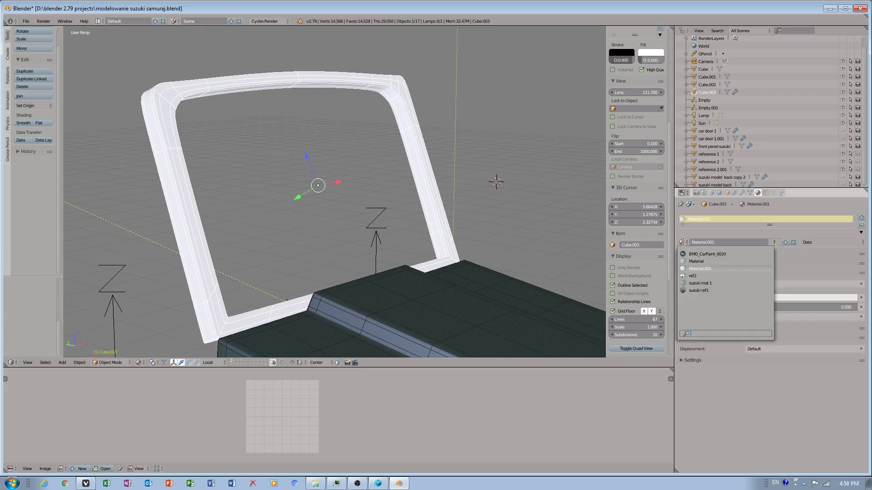
left_click(707, 254)
middle_click_drag(522, 265, 358, 269)
scroll(399, 257, "down", 3)
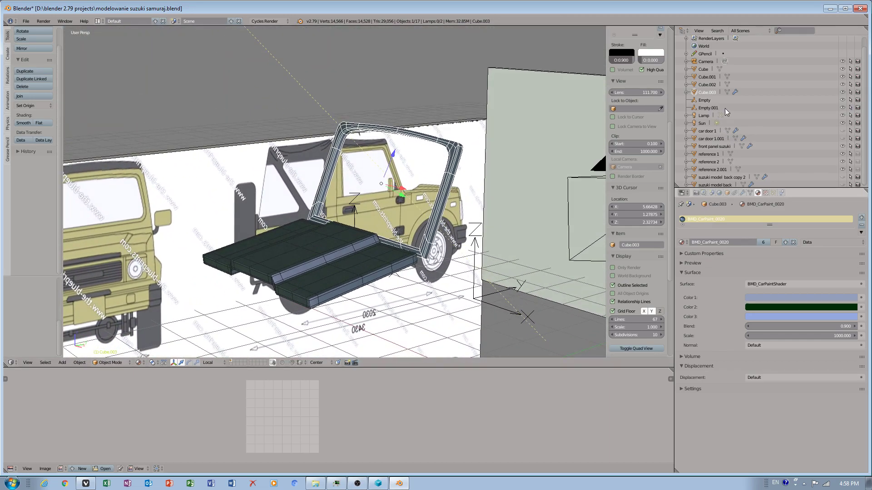
Step: Rename the window frame object Cube.003 as front window car panel
double_click(710, 92)
key("BackSpace")
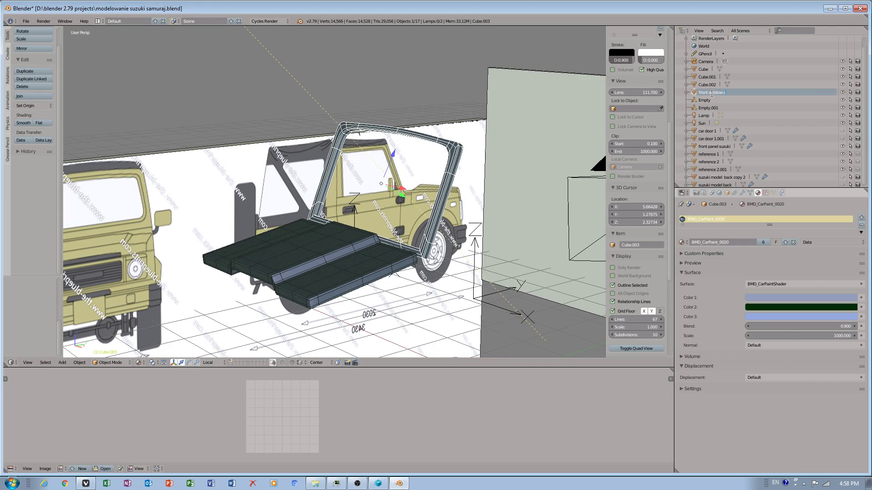
type("front window car panel")
key("Return")
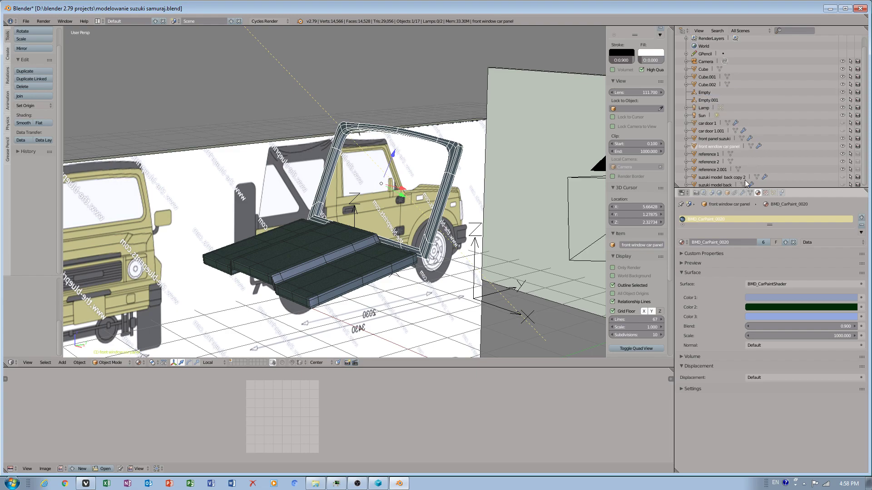
Step: Unhide car door 1, car door 1.001, suzuki model back copy 2 and suzuki model back
left_click(843, 123)
left_click(842, 130)
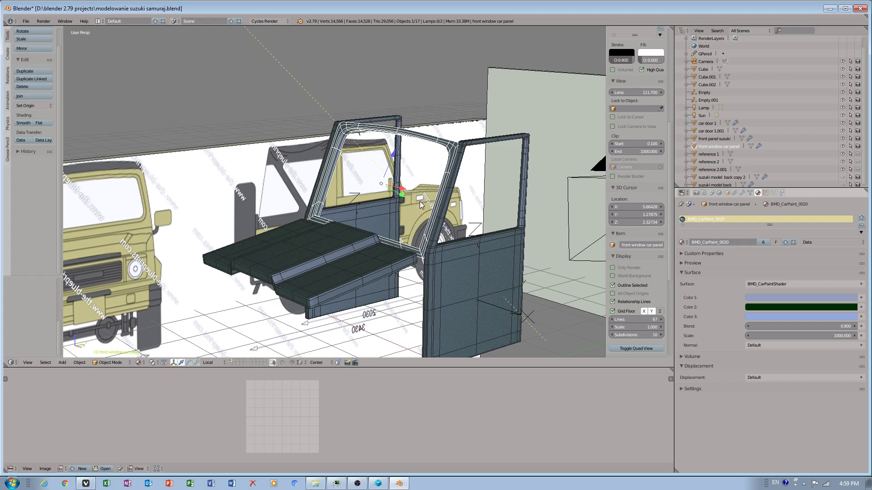
middle_click_drag(419, 200, 388, 180)
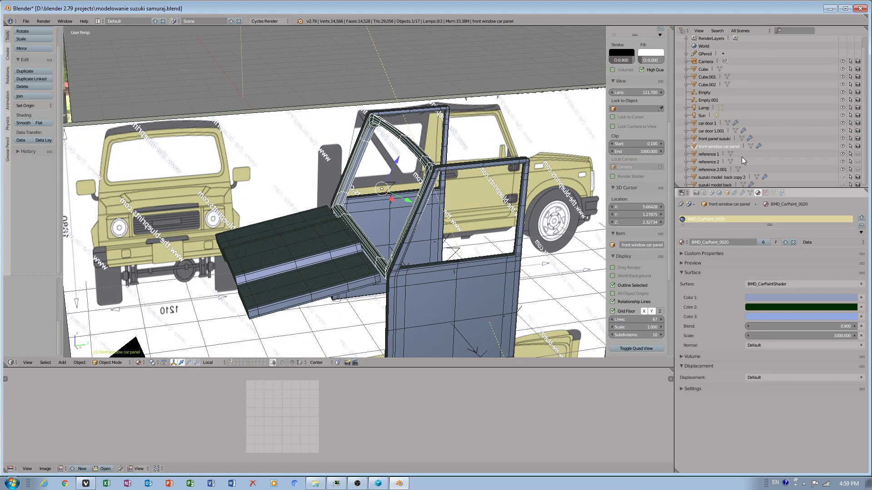
scroll(810, 156, "down", 1)
left_click(842, 175)
left_click(843, 183)
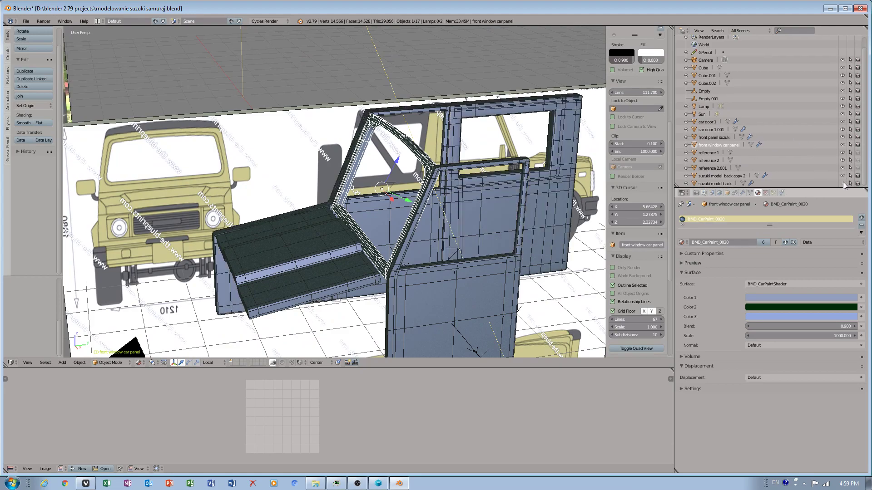
Step: Nudge the front window panel slightly forward along its local Y axis and check its fit against the doors and hood
middle_click_drag(451, 207, 475, 164)
scroll(476, 165, "down", 1)
middle_click_drag(380, 177, 335, 165)
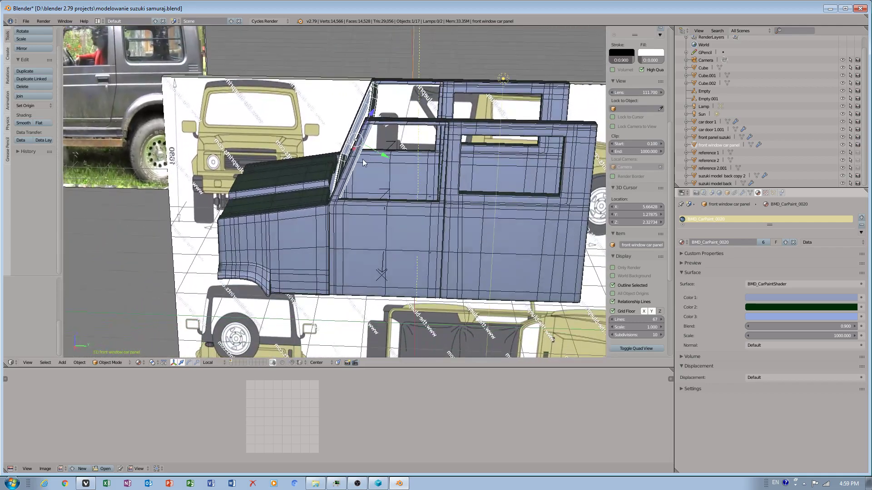
left_click_drag(375, 151, 369, 152)
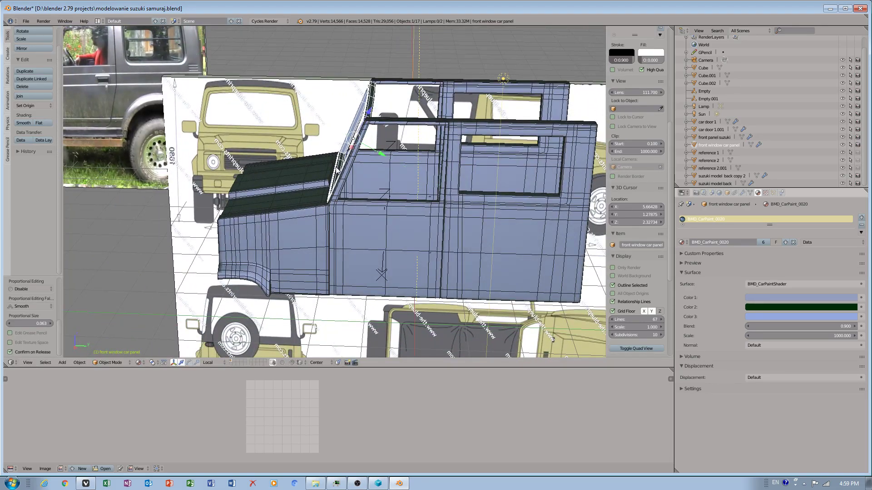
middle_click_drag(370, 151, 379, 176)
scroll(379, 175, "up", 4)
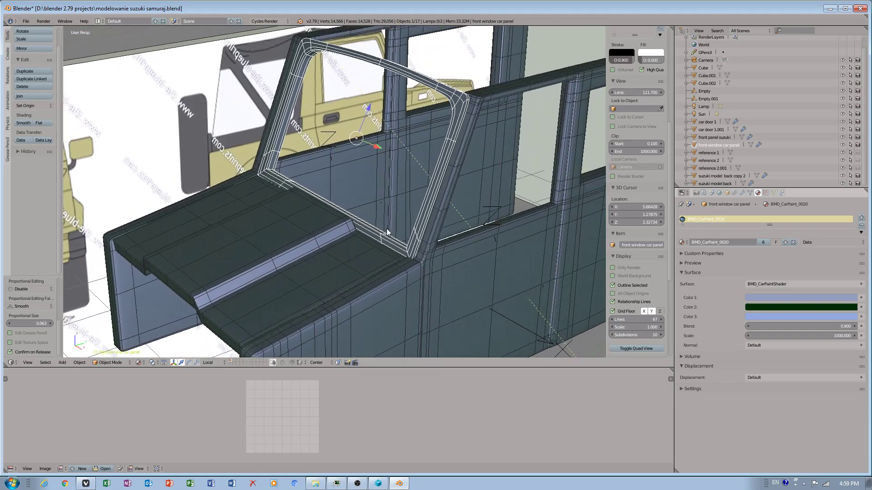
middle_click_drag(347, 228, 343, 232)
scroll(249, 192, "down", 3)
middle_click_drag(249, 192, 336, 203)
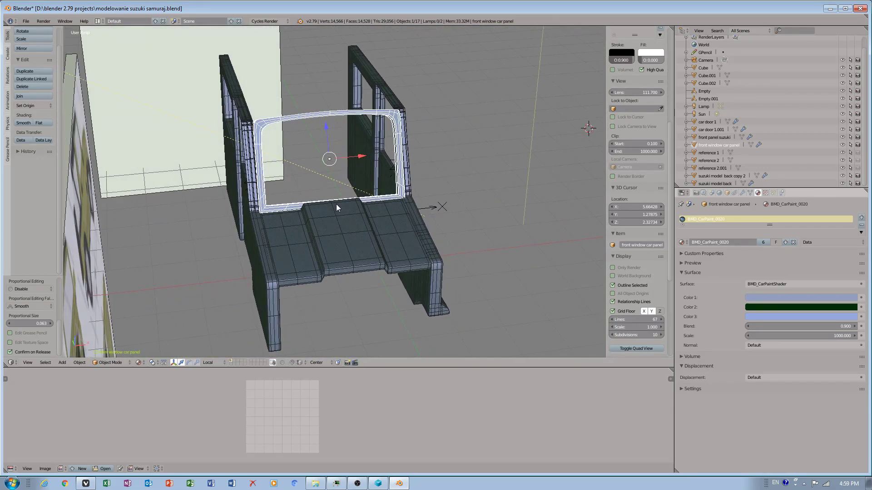
Step: Brighten the car paint's Color 2 and change it to a muted blue with RGB 0.105, 0.135, 0.233
left_click(757, 307)
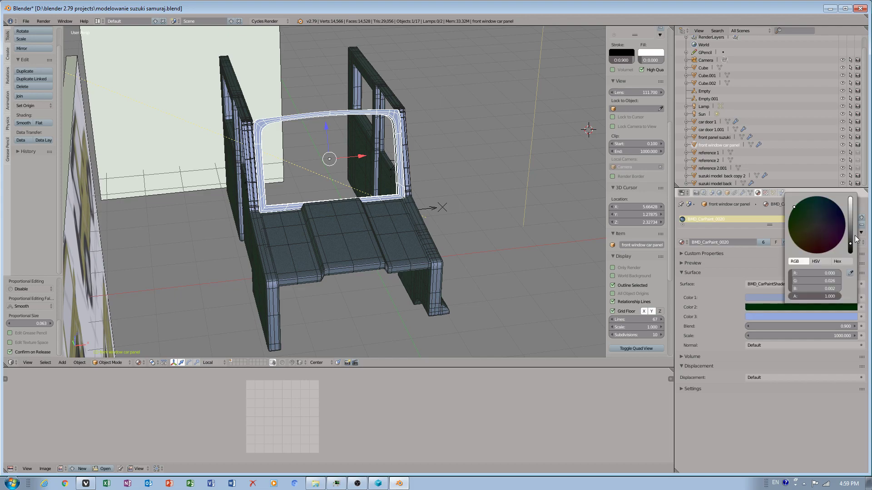
left_click_drag(850, 243, 850, 220)
middle_click_drag(459, 212, 369, 227)
scroll(370, 227, "up", 3)
left_click(773, 307)
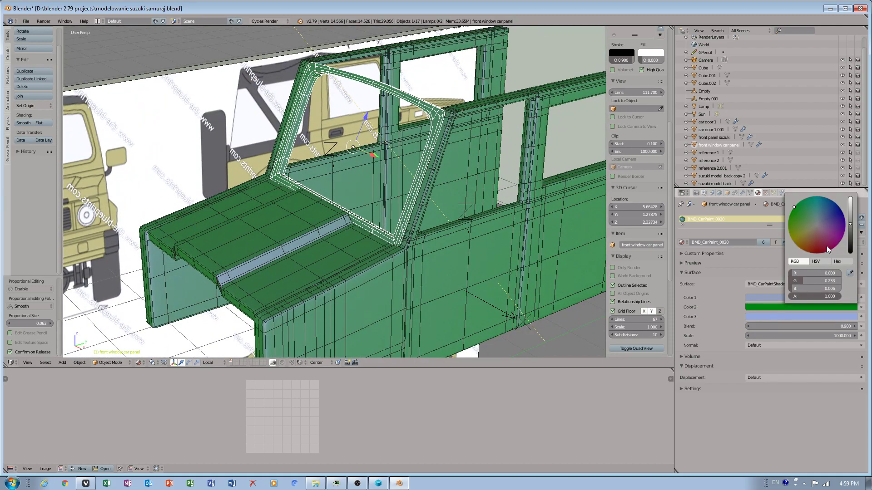
left_click(819, 220)
left_click_drag(820, 219, 823, 218)
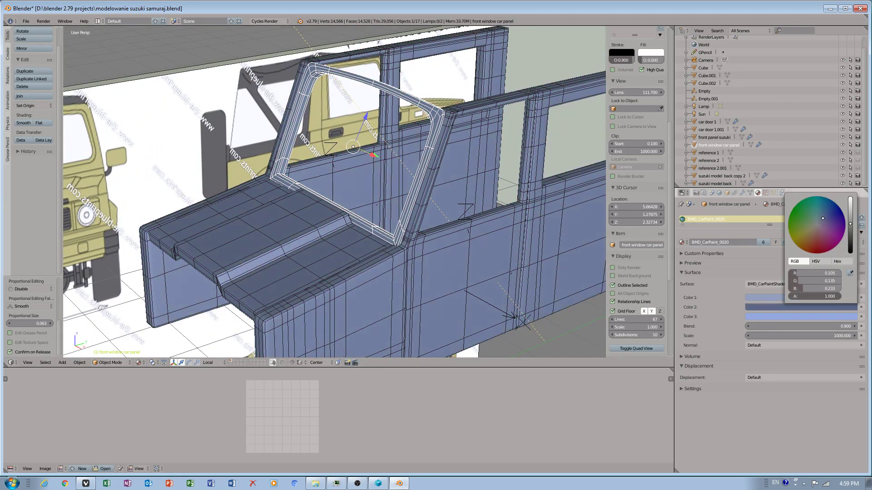
Step: Brighten the car paint's Color 3 to a lighter blue
left_click(757, 318)
left_click_drag(850, 221, 850, 208)
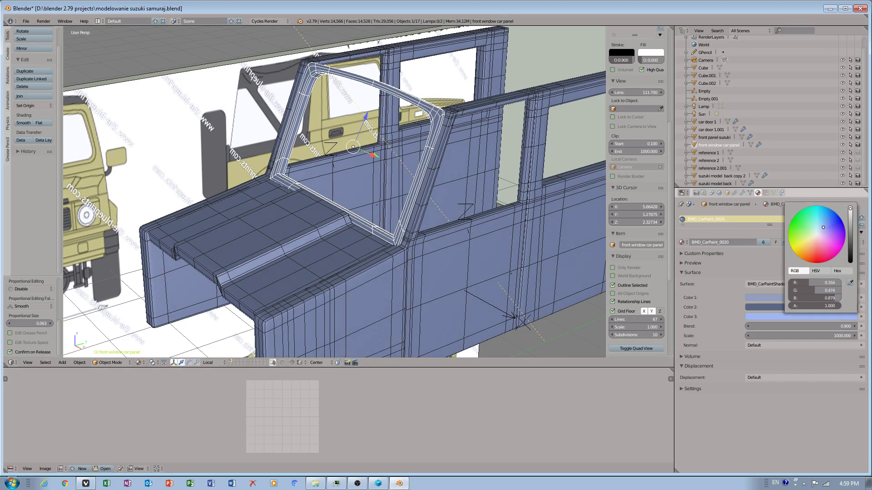
middle_click_drag(409, 272, 477, 227)
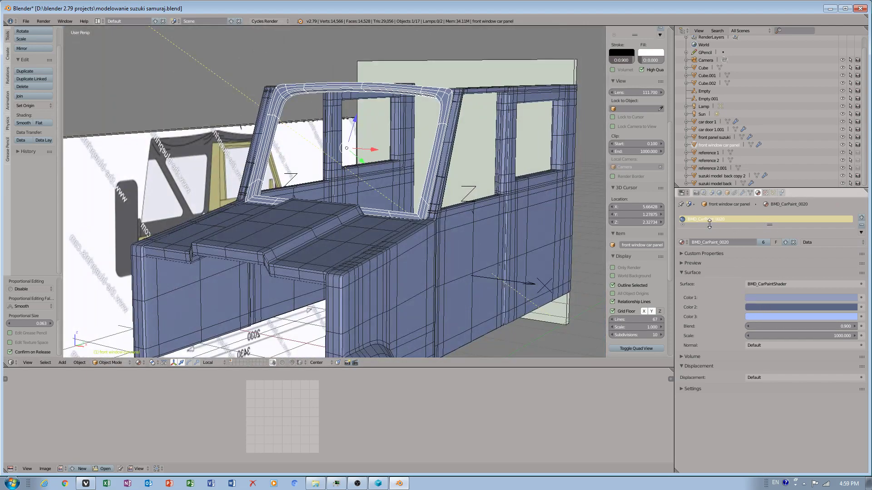
Step: Set the car paint shader's Blend to 0.500 and Scale to 987.600
left_click(853, 326)
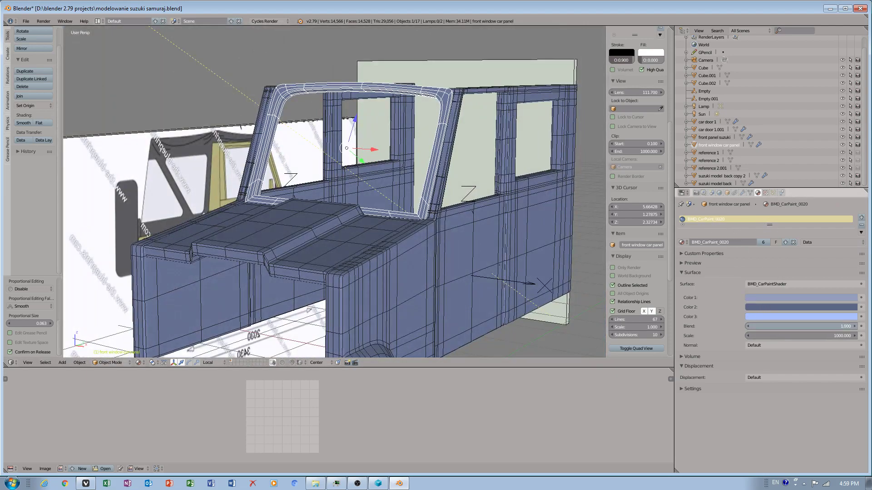
mouse_move(845, 326)
left_mouse_down()
mouse_move(747, 326)
mouse_move(801, 326)
left_mouse_up()
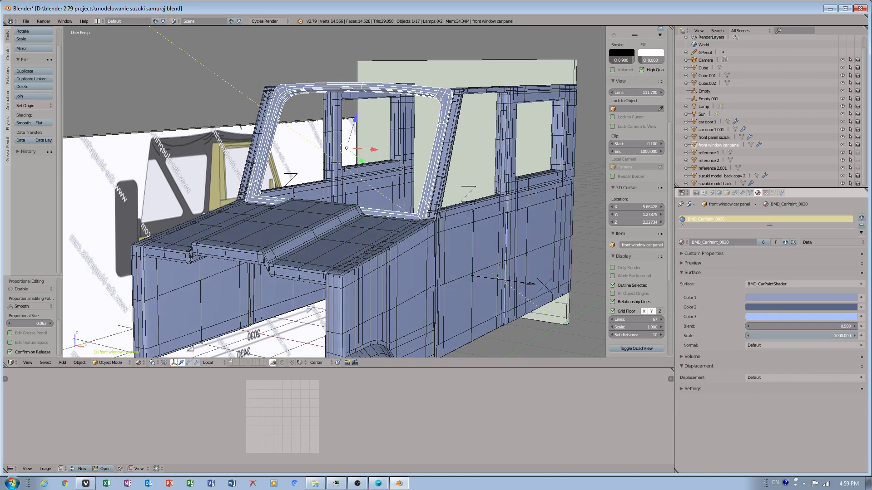
left_click_drag(801, 336, 744, 335)
middle_click_drag(390, 202, 368, 219)
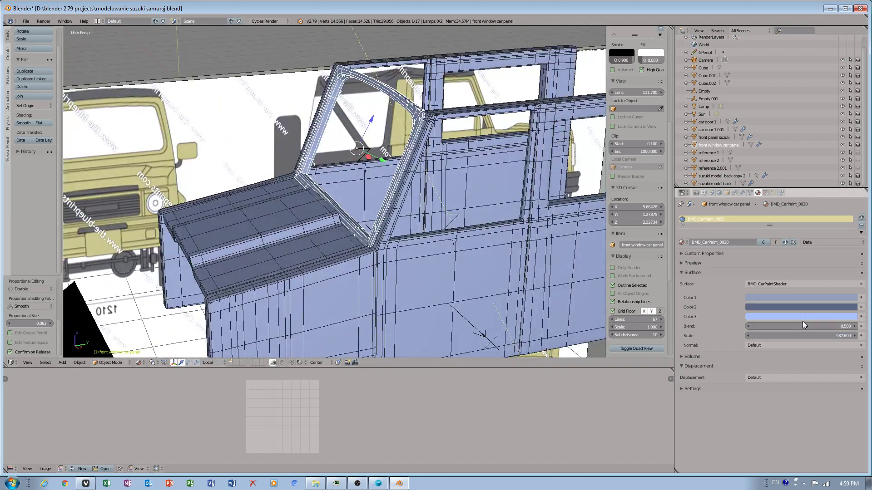
Step: Change the car paint's Color 3 to a pale cyan and save the project file
left_click(766, 318)
left_click_drag(823, 227, 817, 222)
middle_click_drag(478, 250, 436, 245)
left_click(26, 21)
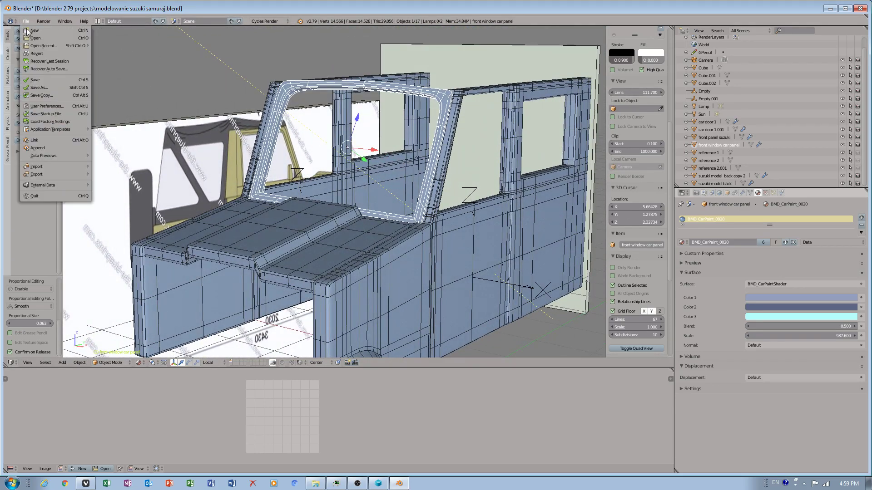
left_click(34, 69)
Step: Examine the painted hood, doors and front window frame from several angles alongside the reference images
middle_click_drag(236, 190, 231, 210)
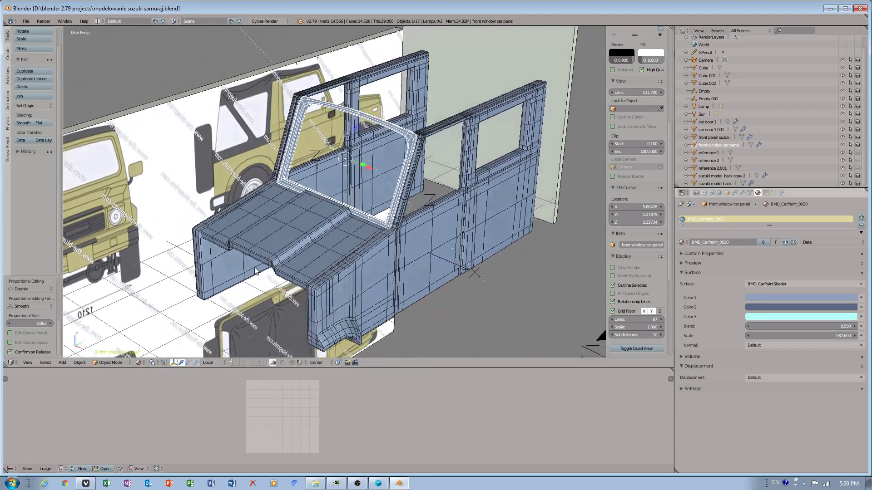
middle_click_drag(256, 271, 235, 262)
middle_click_drag(207, 160, 168, 170)
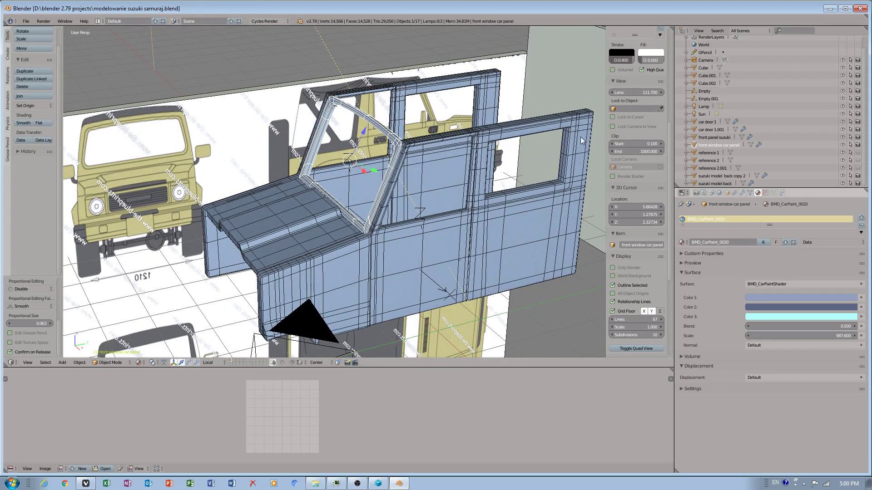
middle_click_drag(561, 212, 193, 190)
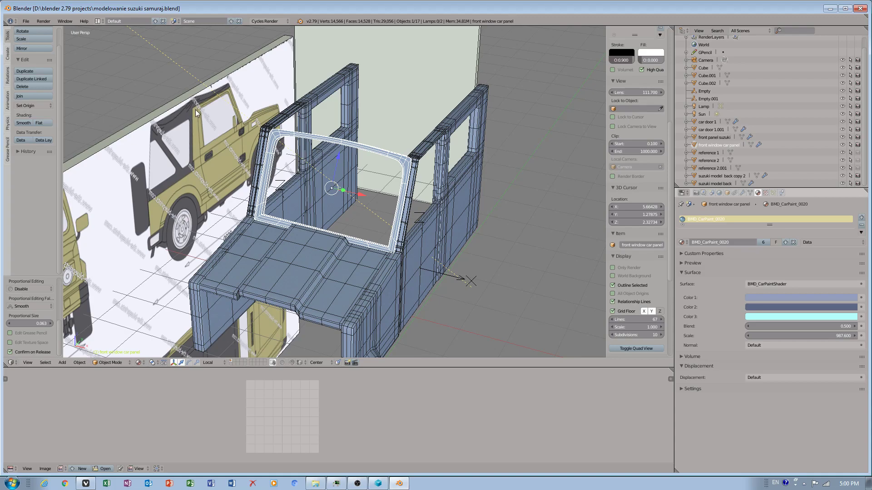
middle_click_drag(132, 146, 187, 215)
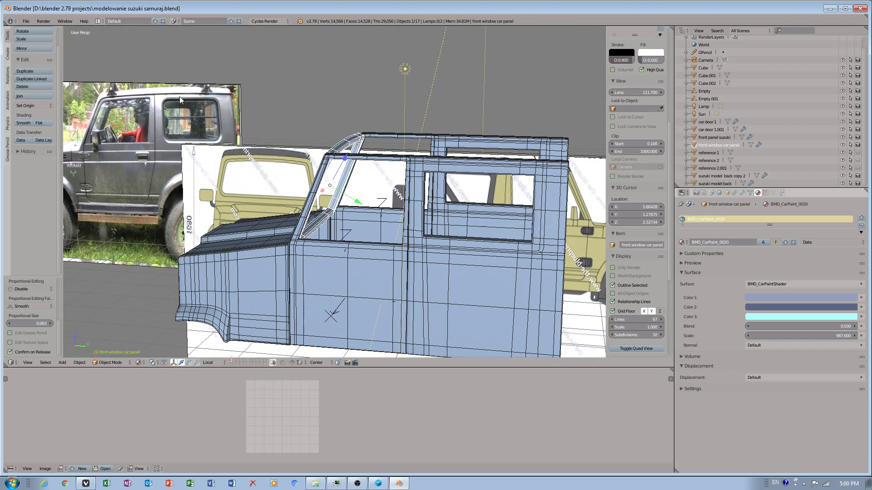
Step: Save the project file again and switch to OBS
left_click(26, 21)
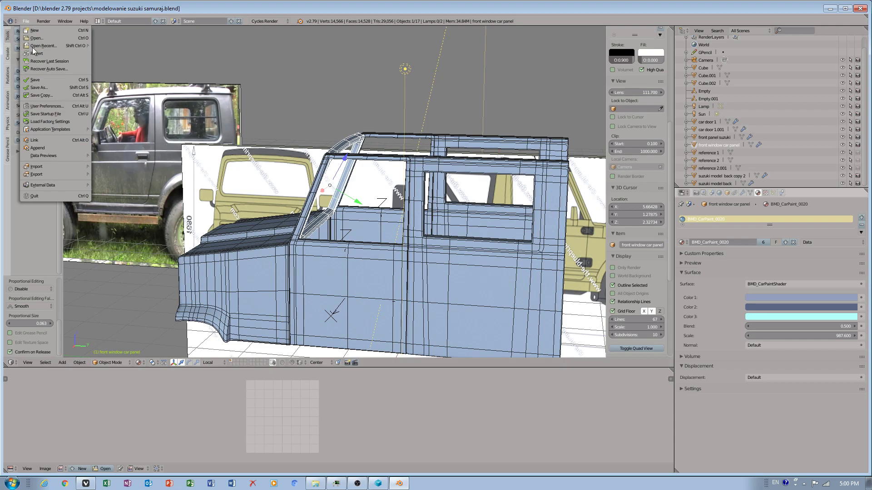
left_click(38, 78)
left_click(357, 484)
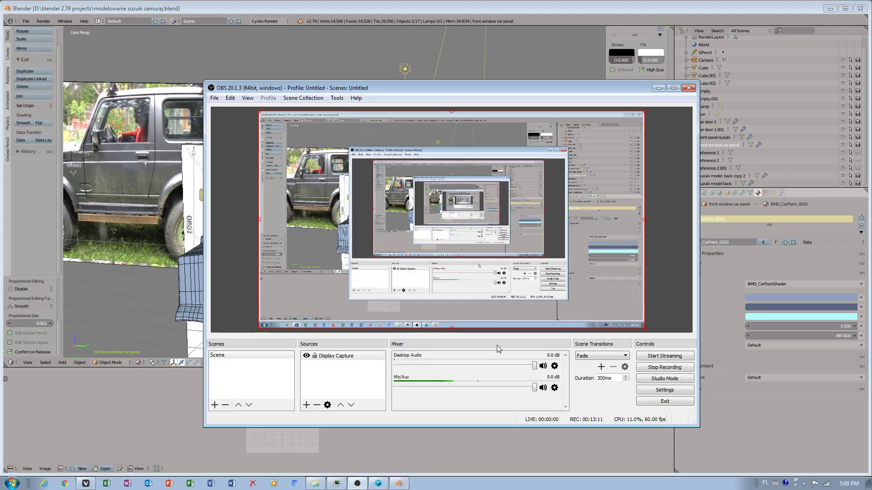